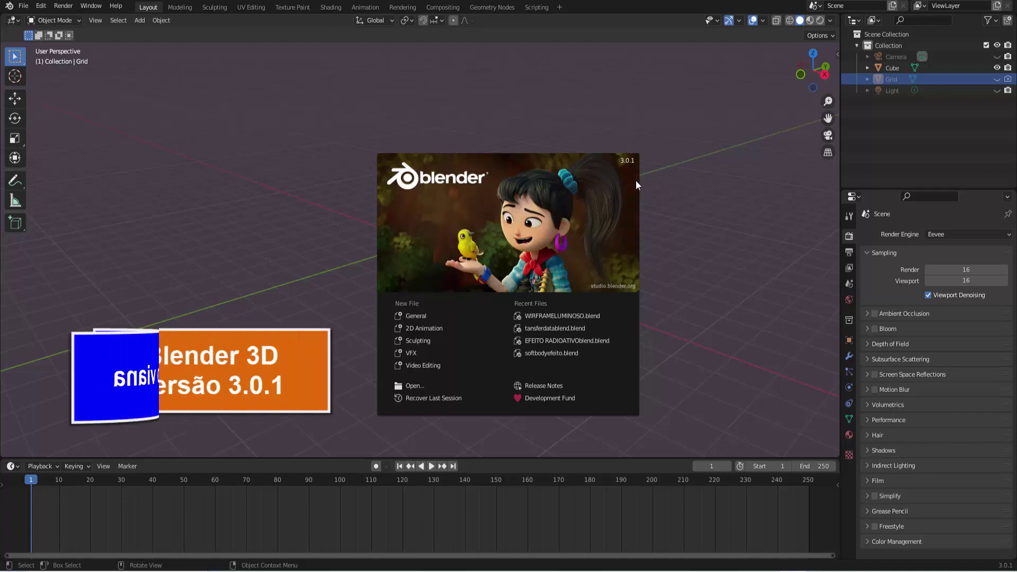
Select the cube and enter Edit Mode with Face Select enabled.
click(700, 241)
scroll(569, 272, up, 5)
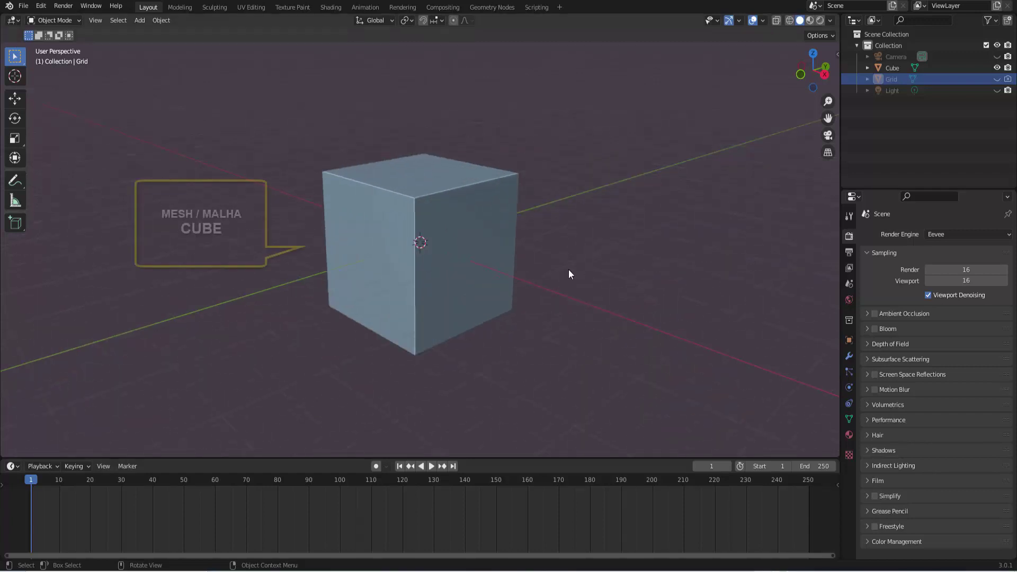
click(438, 203)
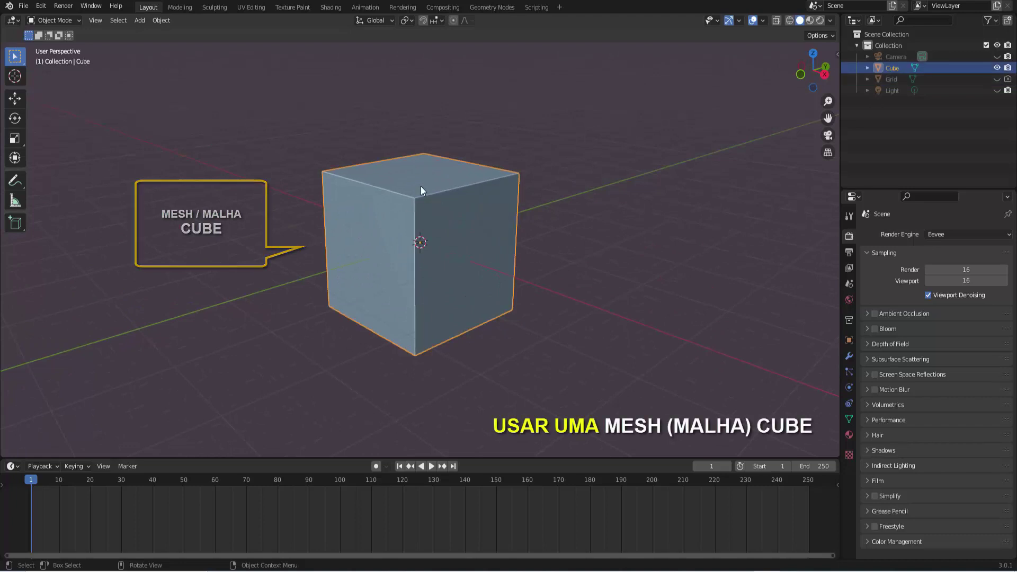
click(41, 23)
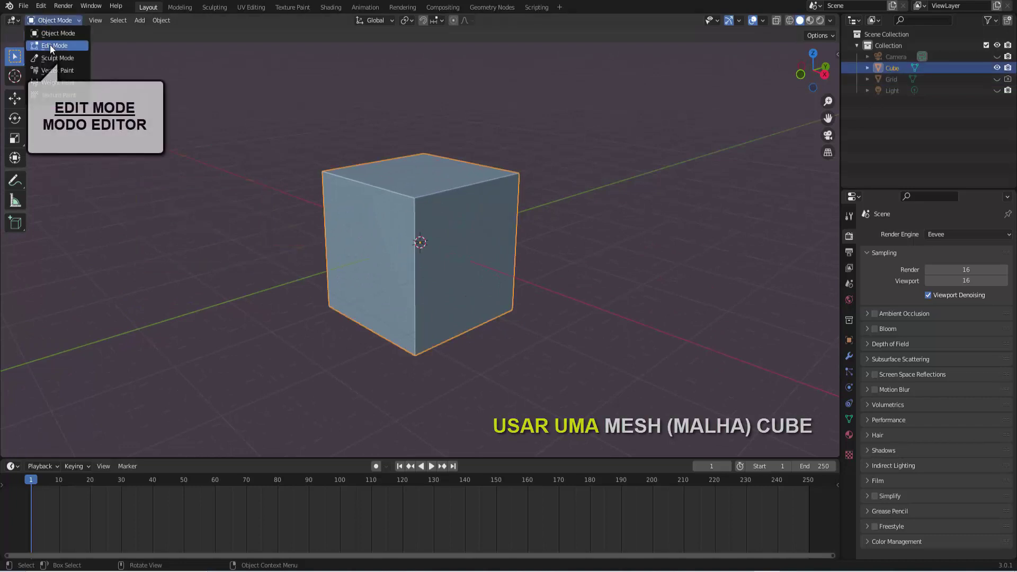
click(50, 45)
middle_drag(592, 218, 561, 212)
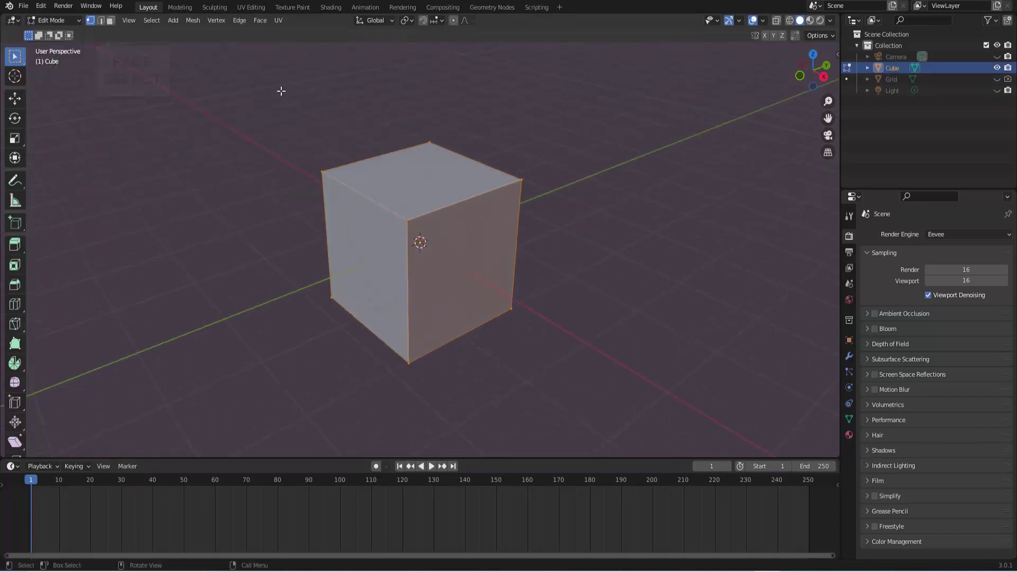
click(113, 24)
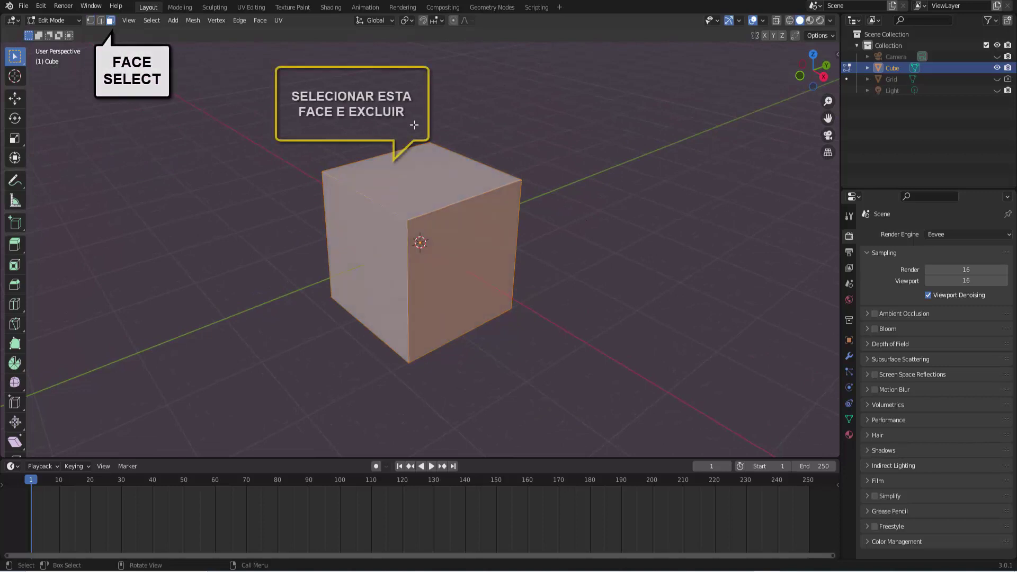
Clear the selection and delete the cube's top face via X > Faces.
key(alt+a)
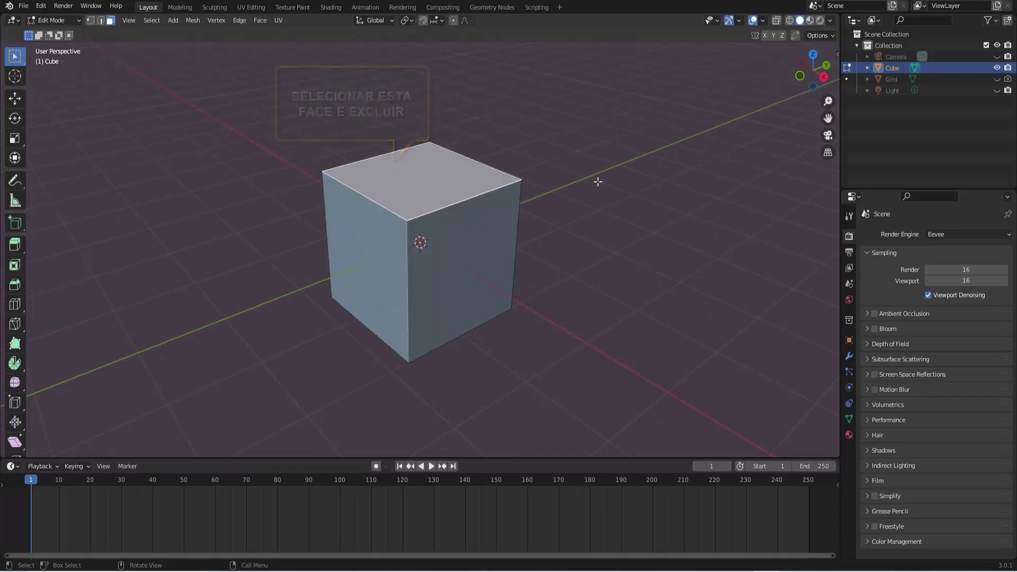
key(x)
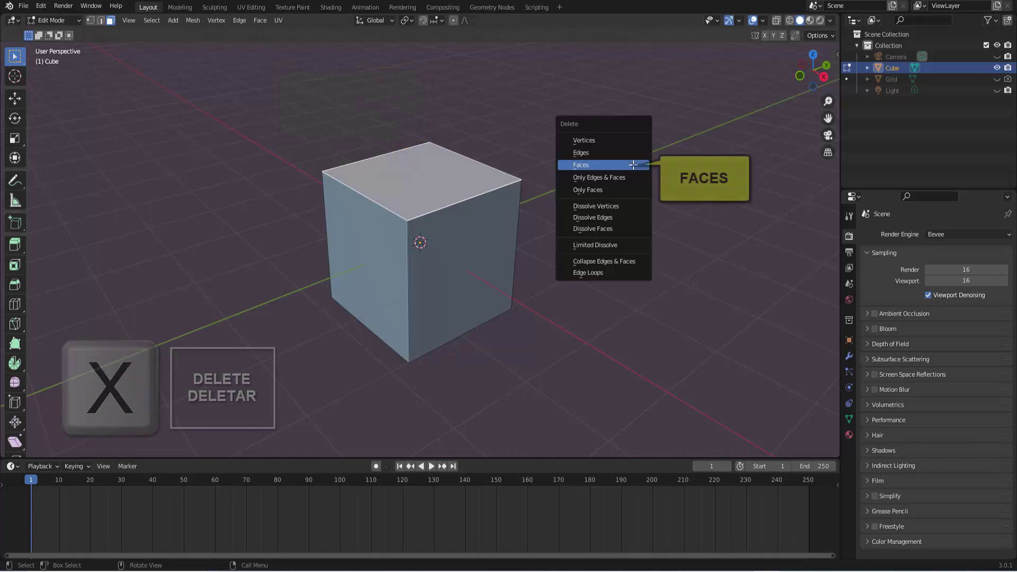
click(633, 165)
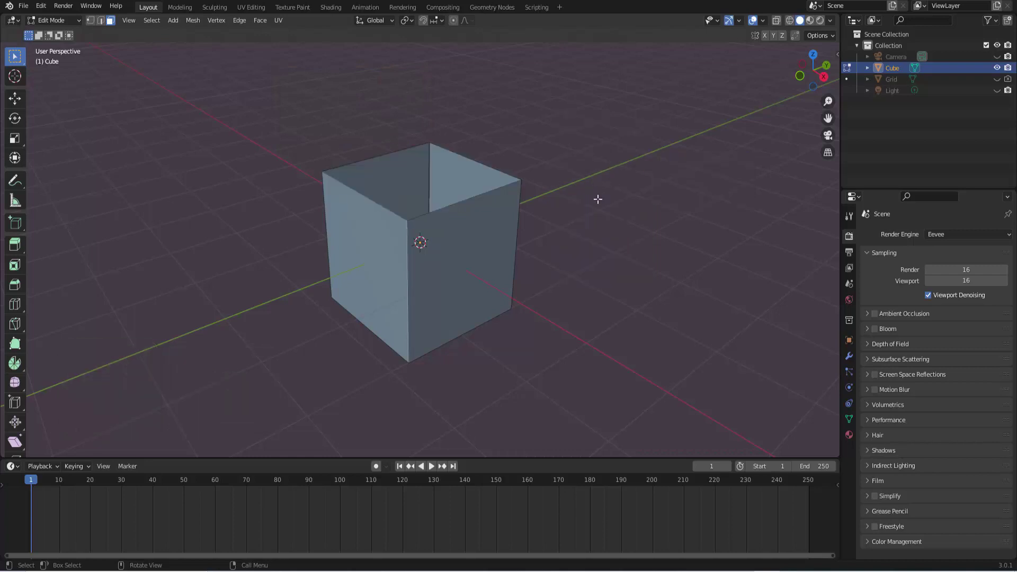
mouse_move(599, 238)
middle_down()
mouse_move(623, 193)
mouse_move(622, 211)
mouse_move(605, 211)
middle_up()
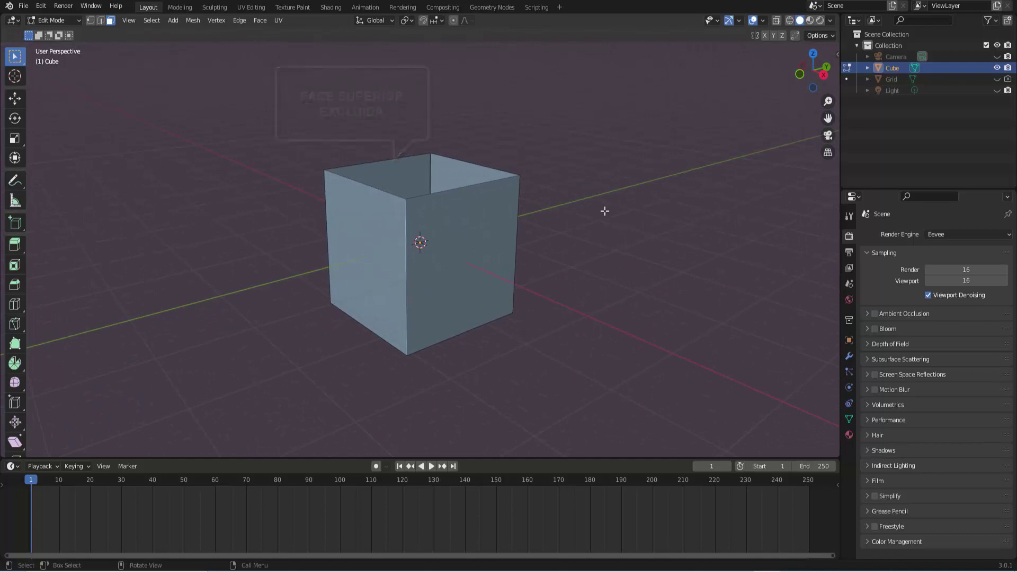
In Object Mode, add a Subdivision Surface modifier with viewport and render levels of 3.
click(57, 20)
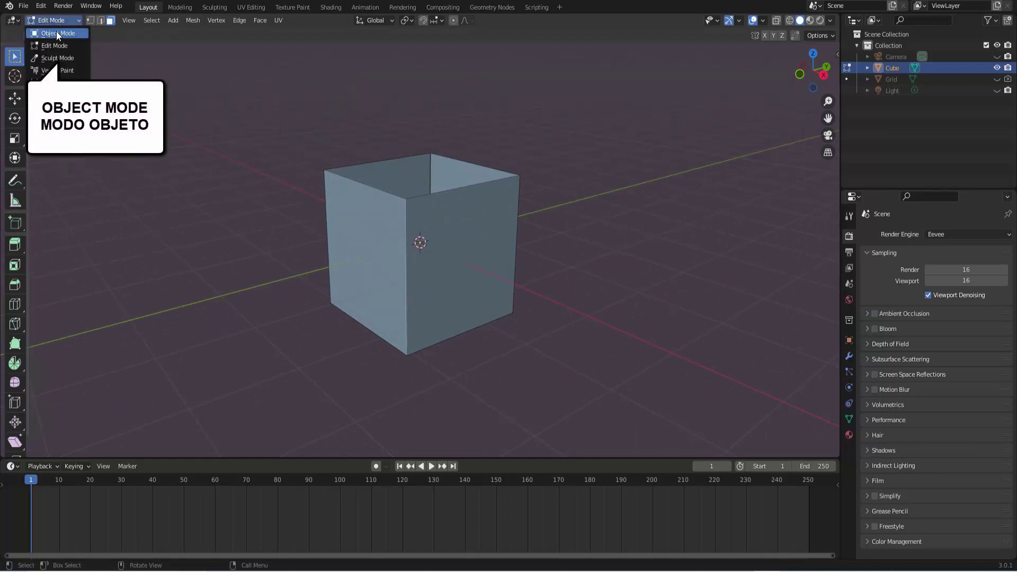
middle_drag(662, 204, 653, 204)
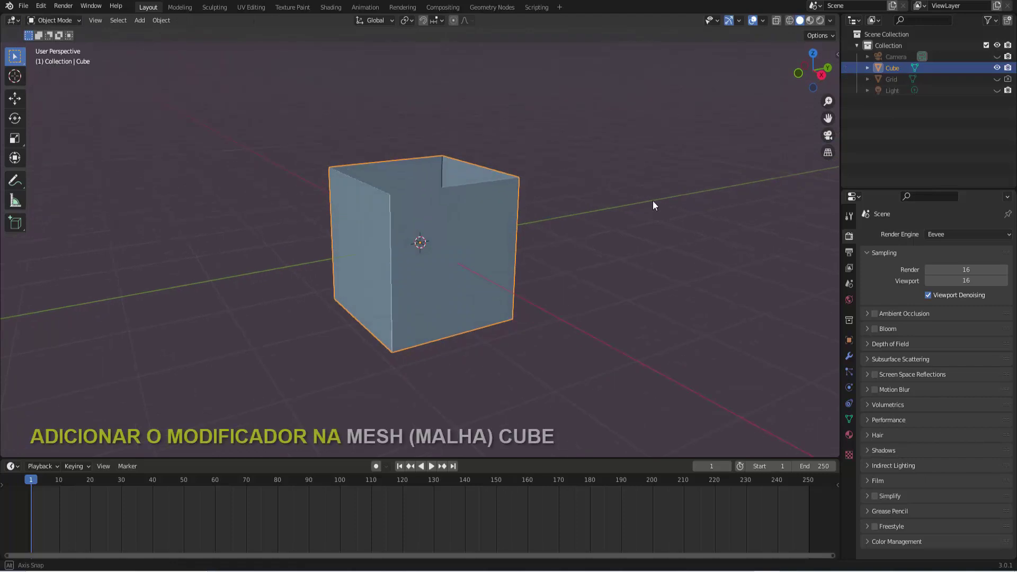
click(850, 359)
click(895, 234)
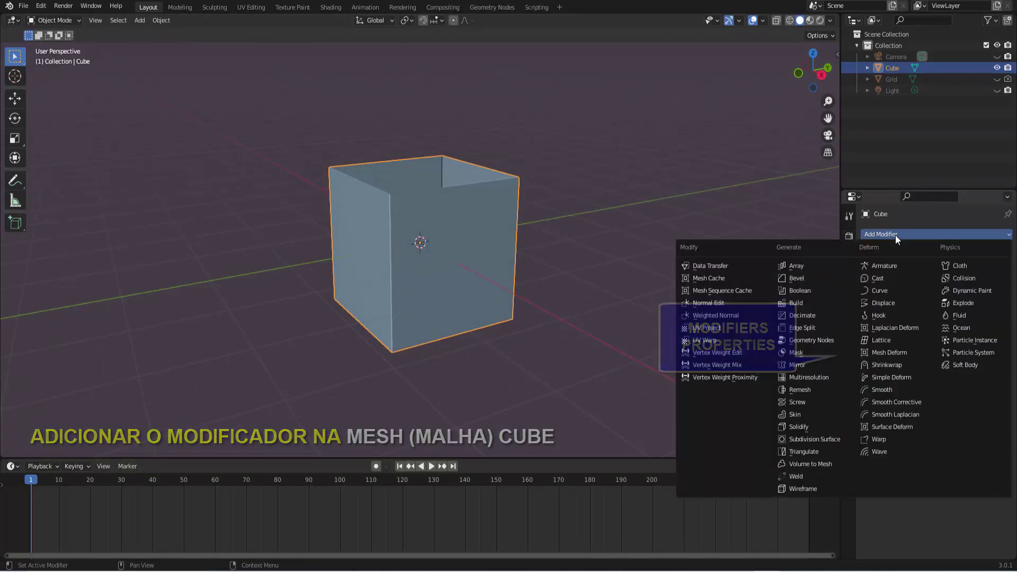
click(834, 440)
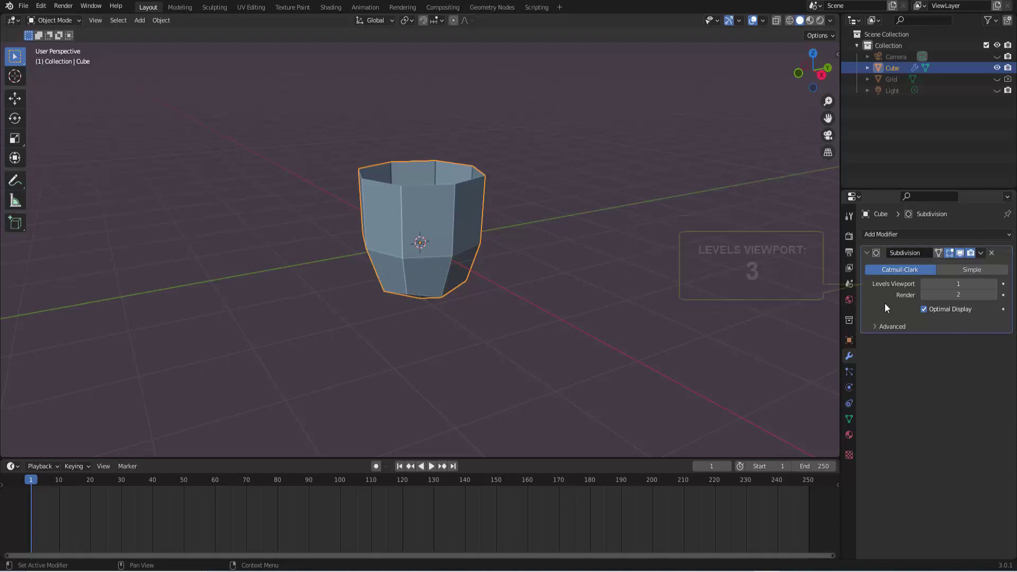
click(994, 284)
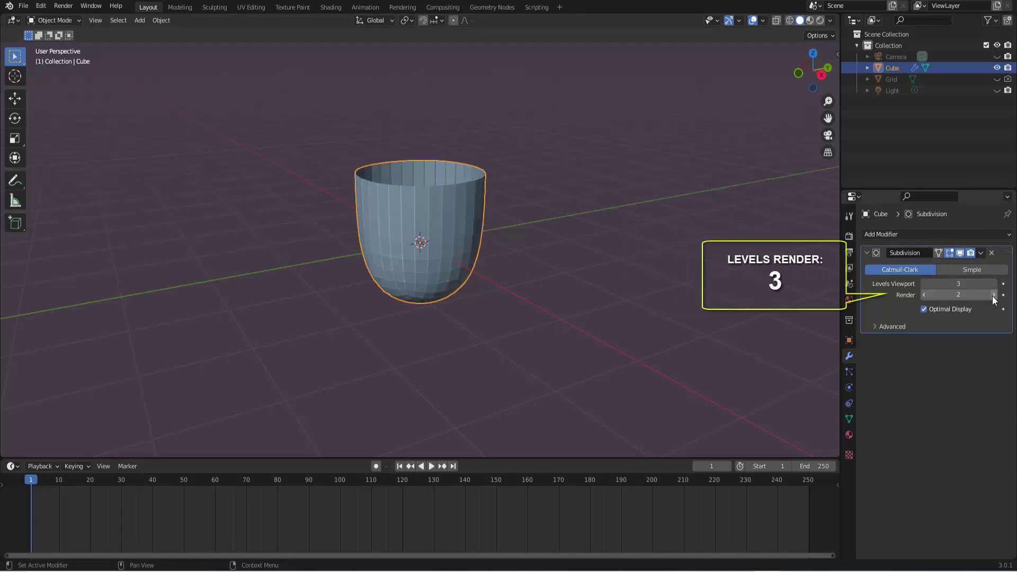
click(992, 294)
mouse_move(605, 287)
middle_down()
mouse_move(588, 301)
mouse_move(609, 292)
middle_up()
scroll(543, 258, up, 3)
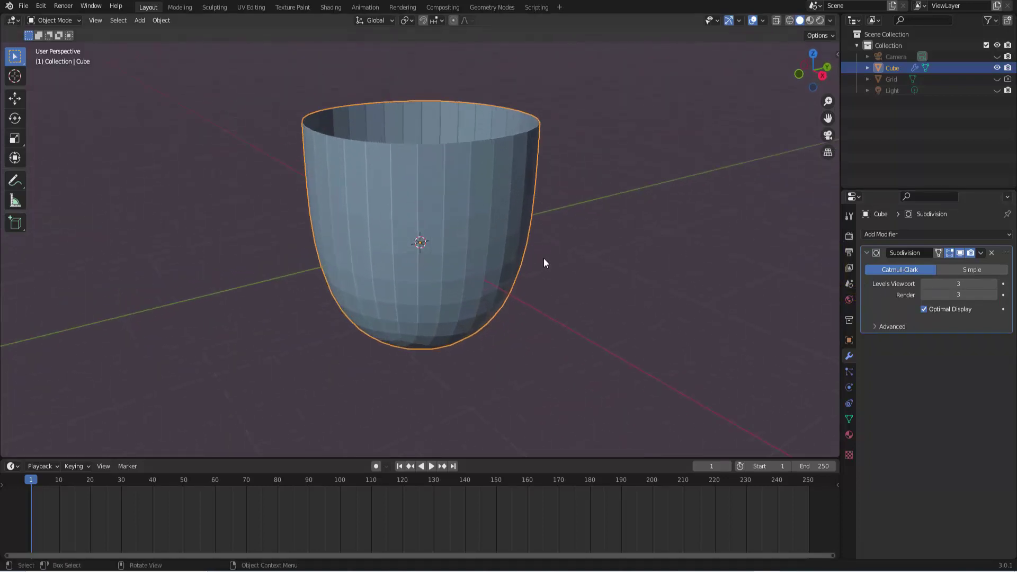
scroll(544, 258, down, 2)
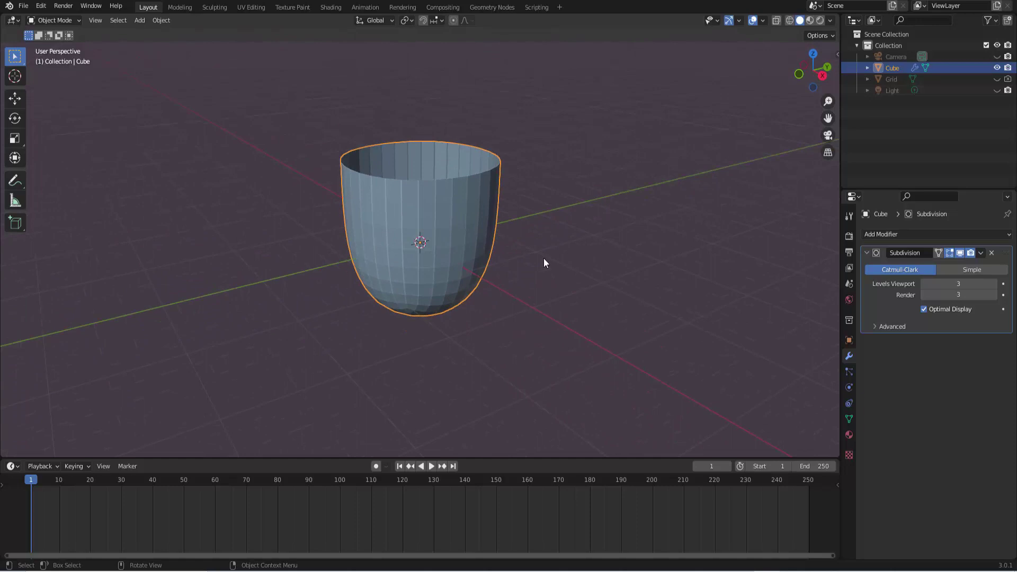
Enter Edit Mode, select the whole mesh, and preview a Ctrl+R loop cut around the middle.
click(61, 23)
click(65, 44)
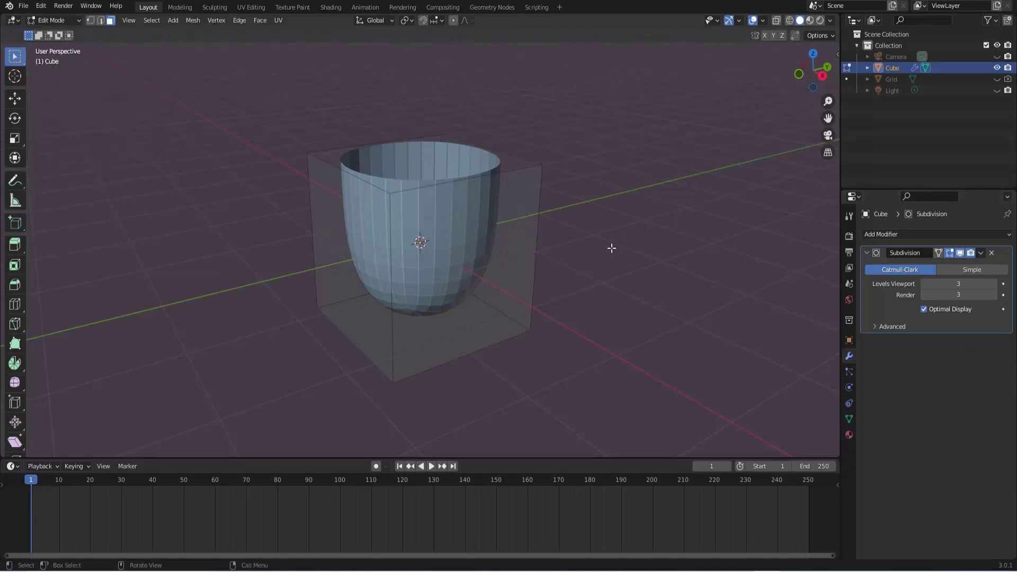
key(a)
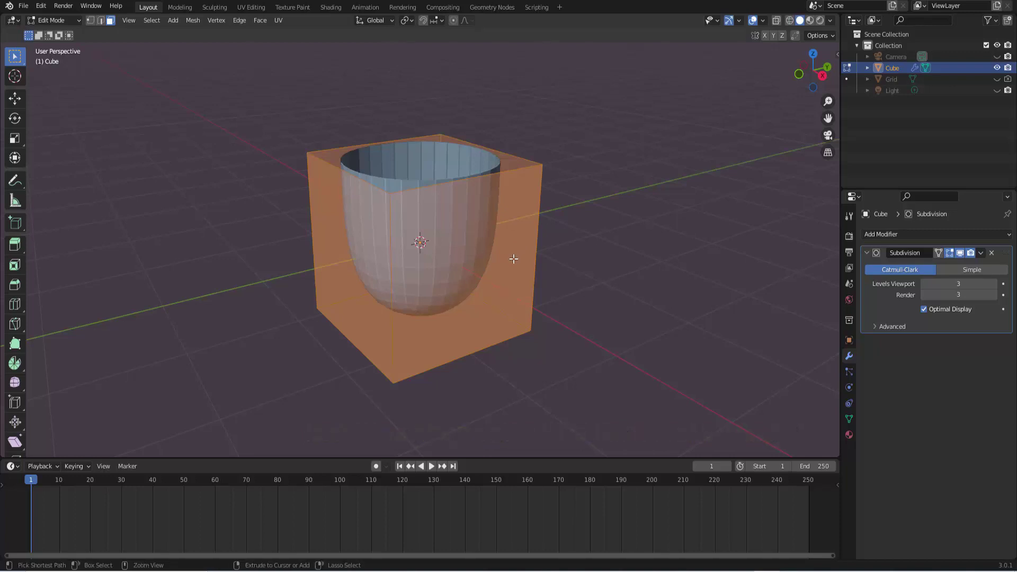
key(ctrl+r)
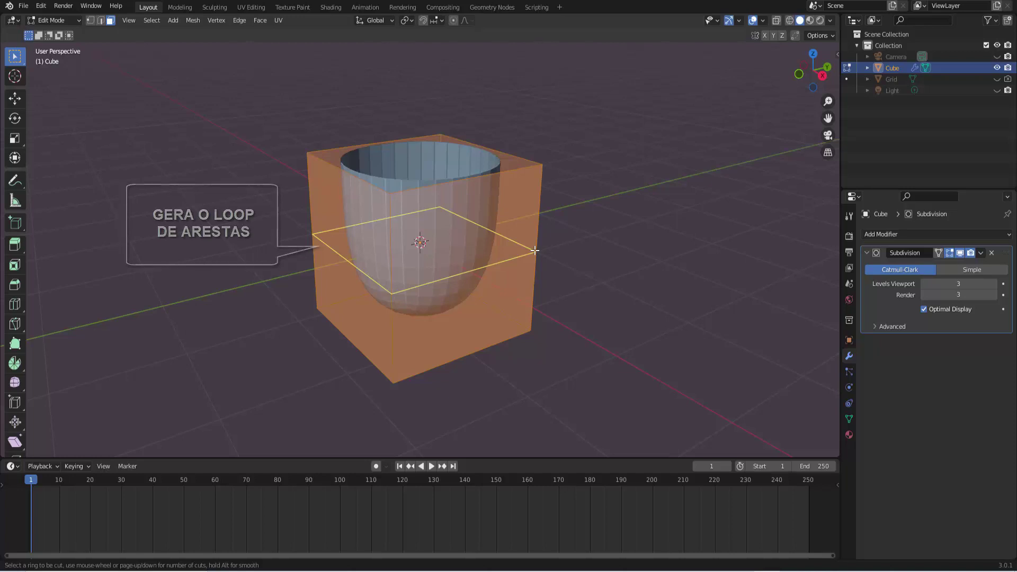
Place the edge loop without sliding and move it down to the cup's base.
click(535, 250)
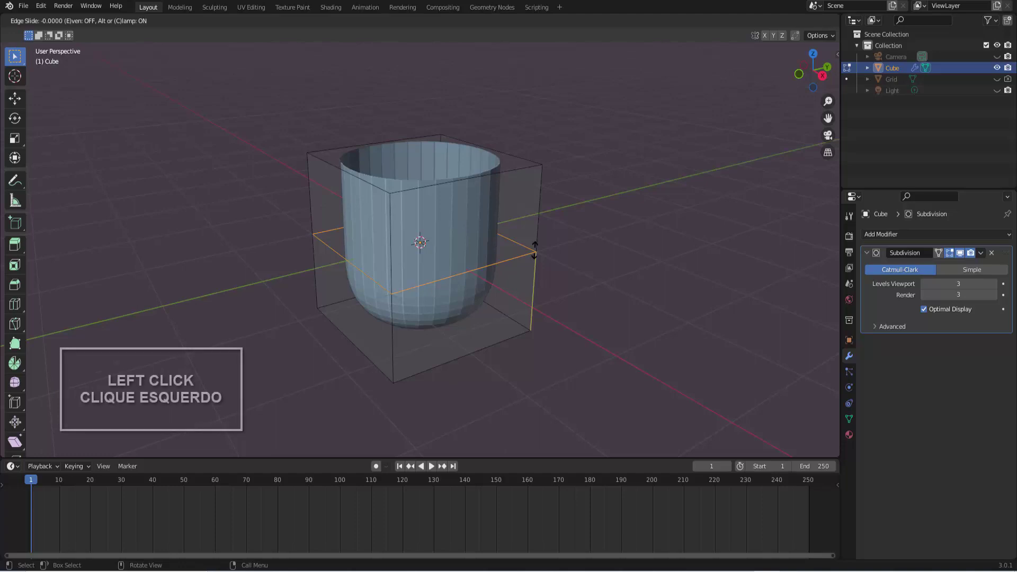
click(532, 250)
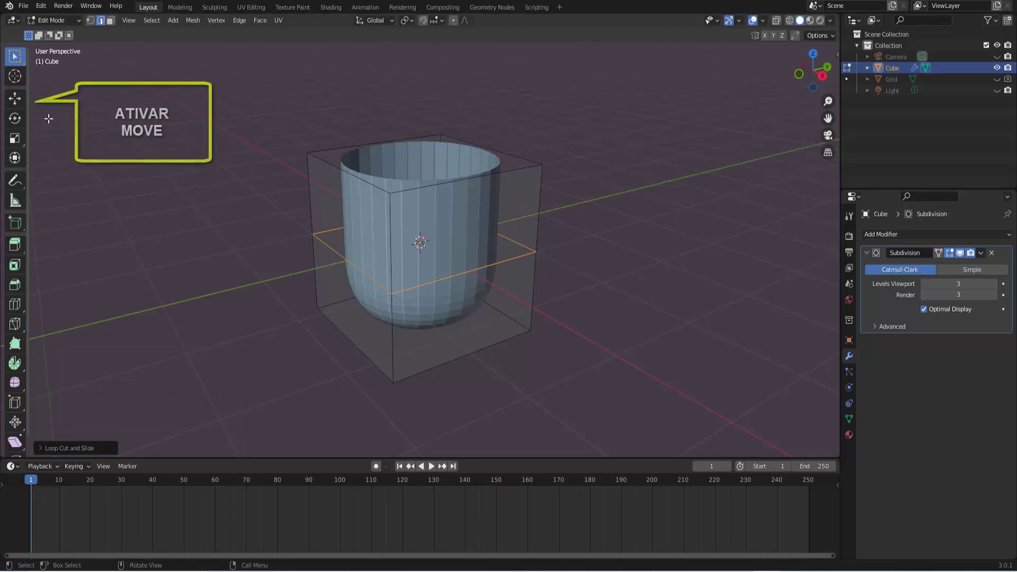
click(18, 101)
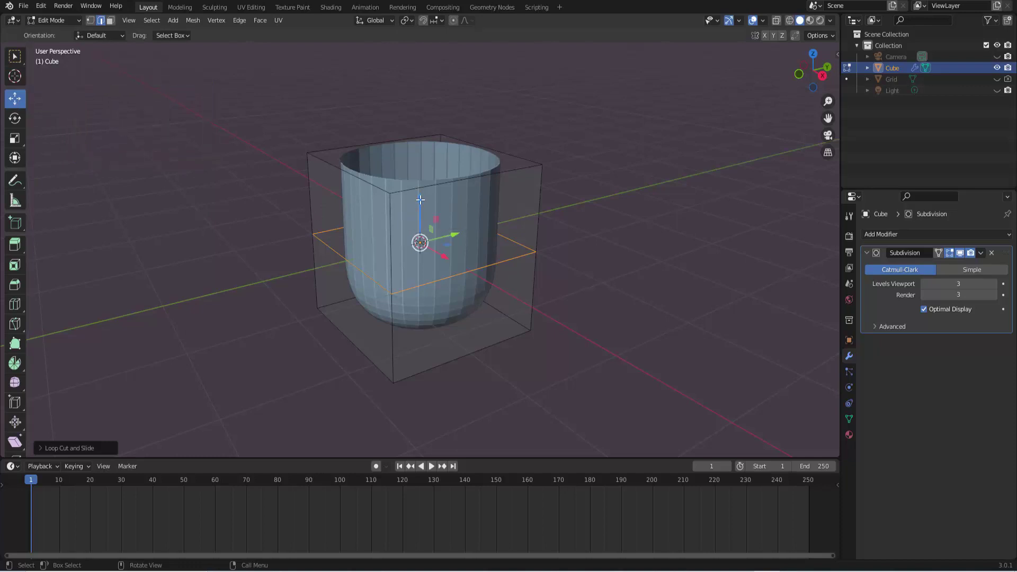
mouse_move(420, 200)
mouse_down()
mouse_move(419, 293)
mouse_move(514, 373)
mouse_up()
Scale the bottom loop wider, then select the top rim loop and raise it along Z.
key(s)
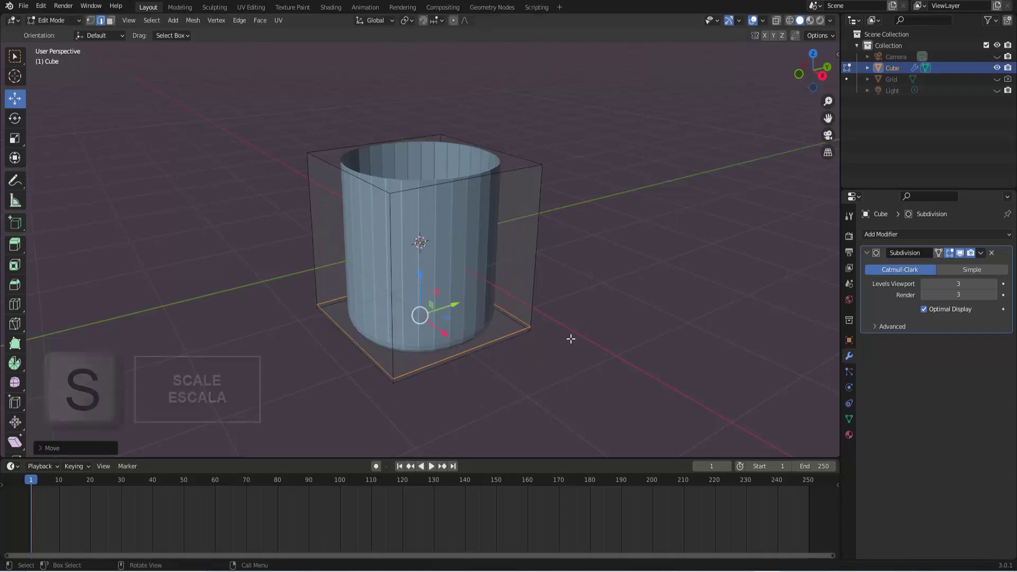
click(622, 333)
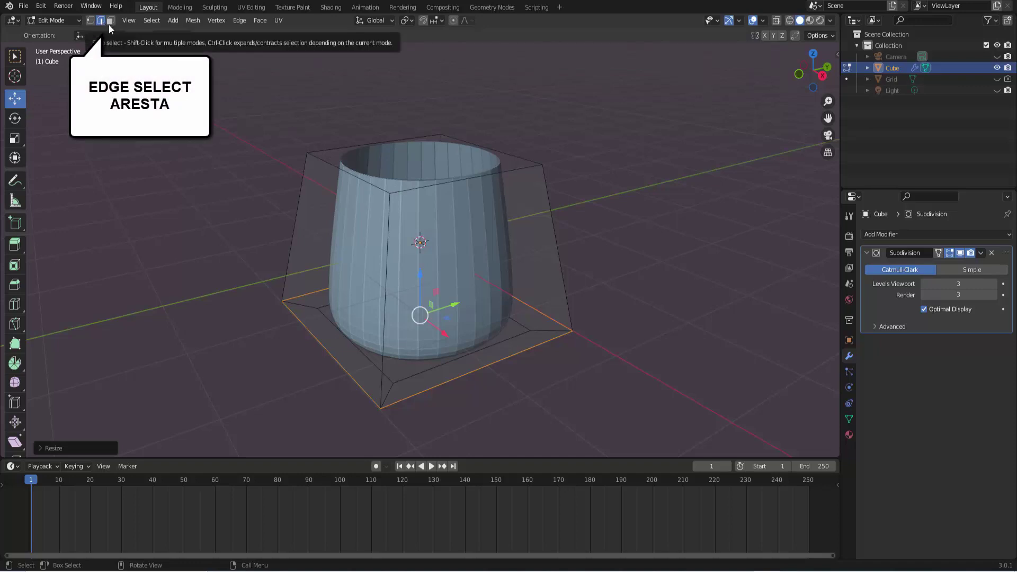
alt+click(516, 169)
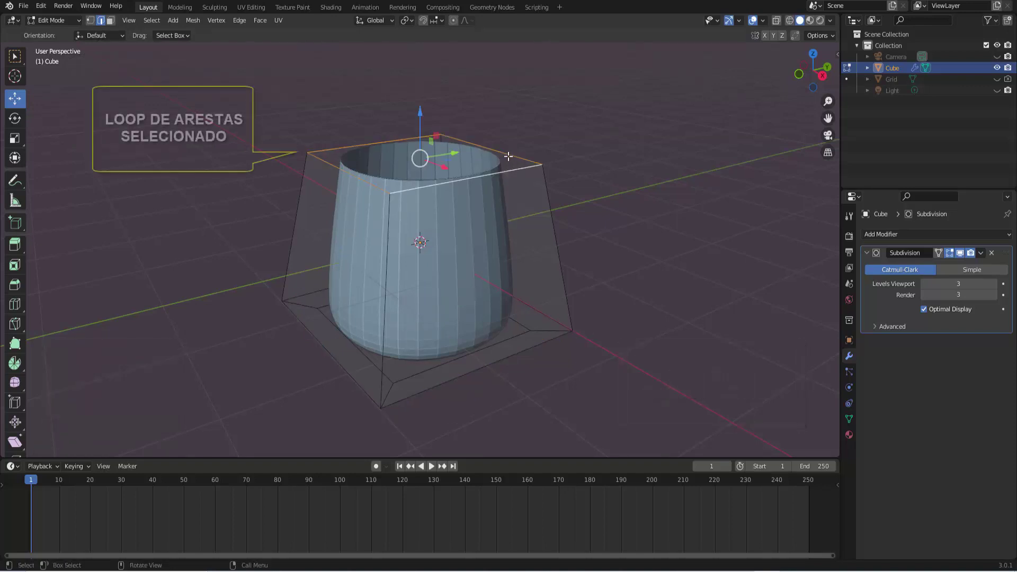
drag(420, 113, 420, 56)
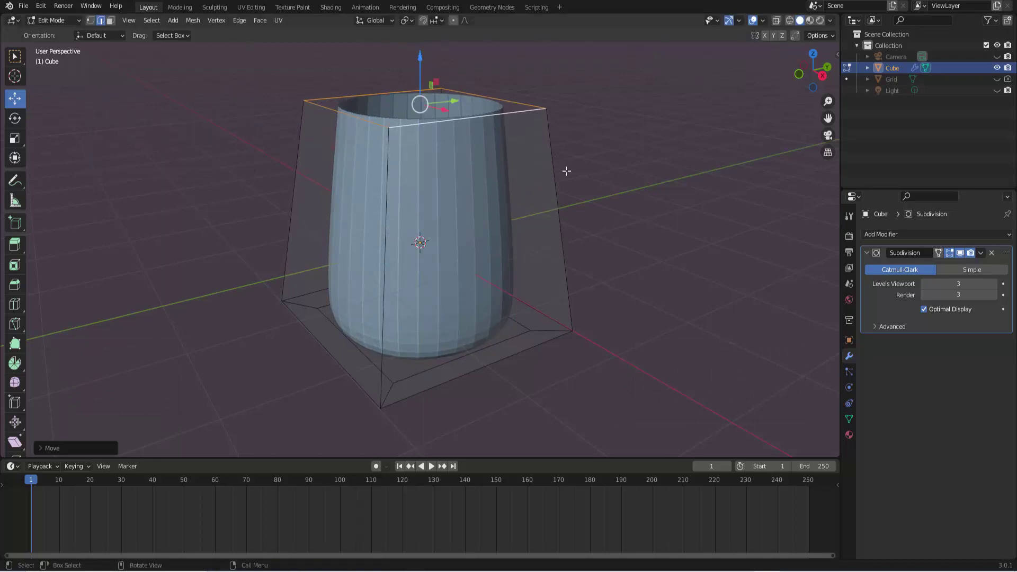
scroll(569, 172, down, 3)
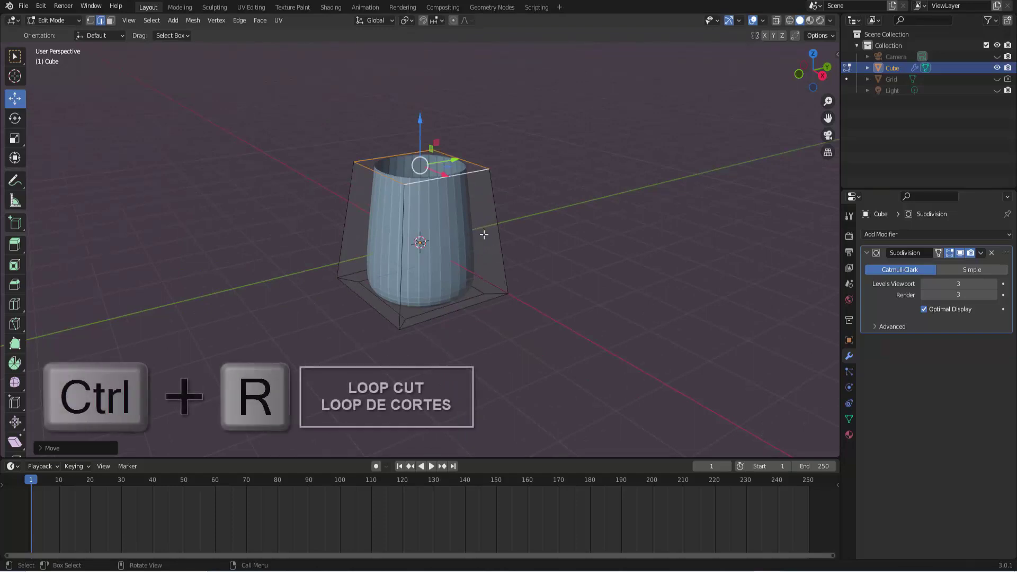
Add a loop cut around the vase's middle and scale it to about 1.6.
key(ctrl+r)
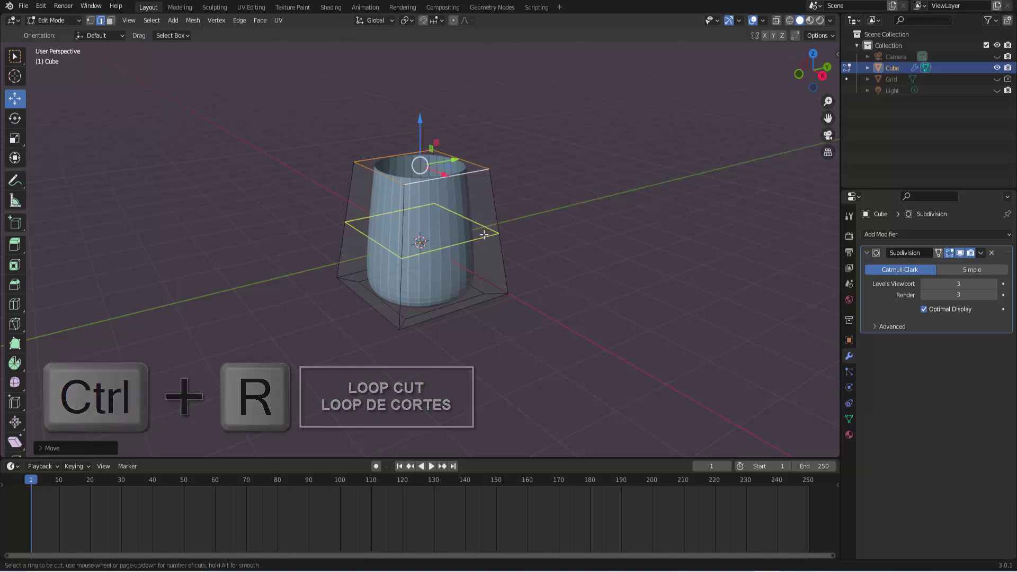
click(484, 234)
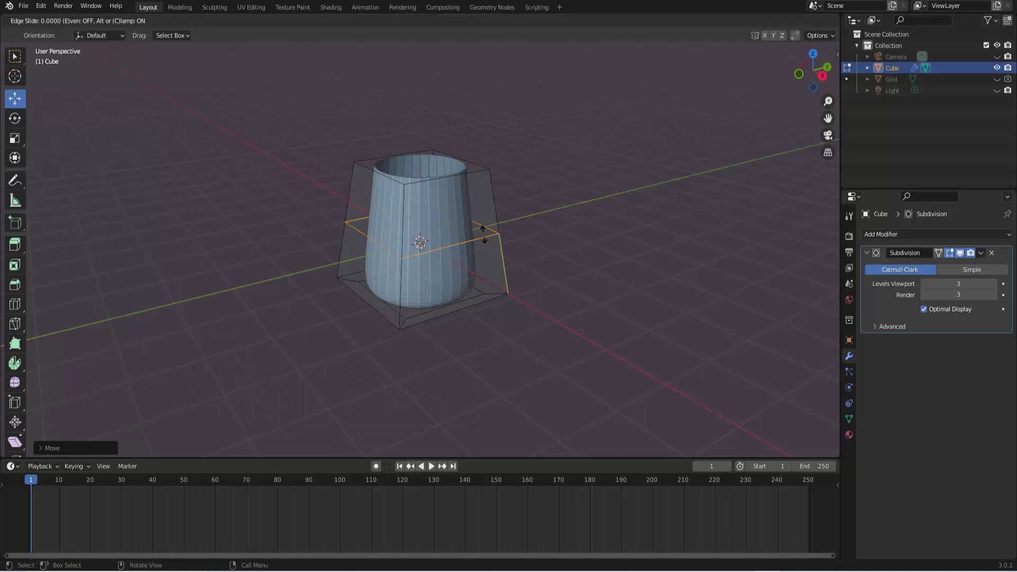
click(483, 234)
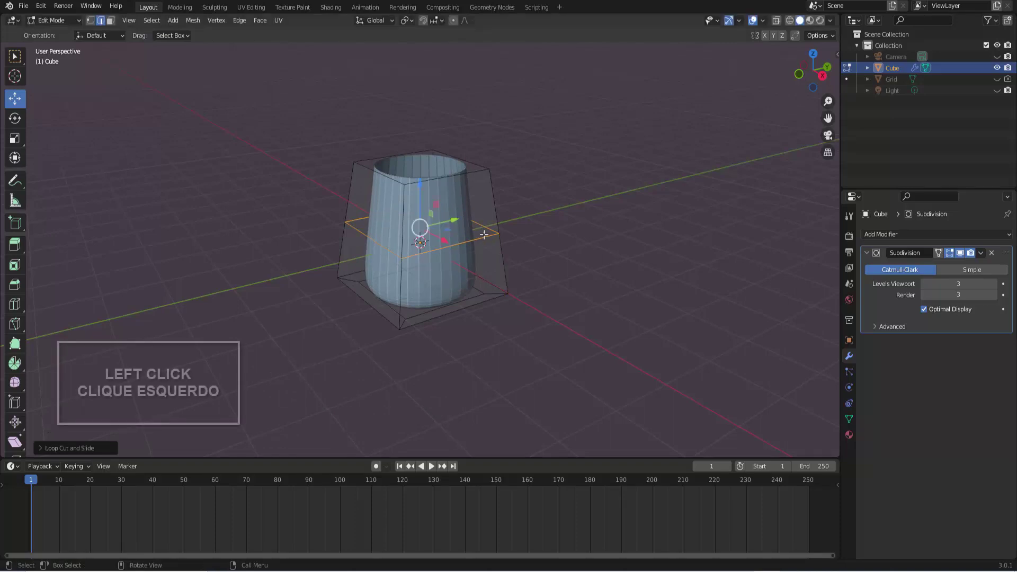
key(s)
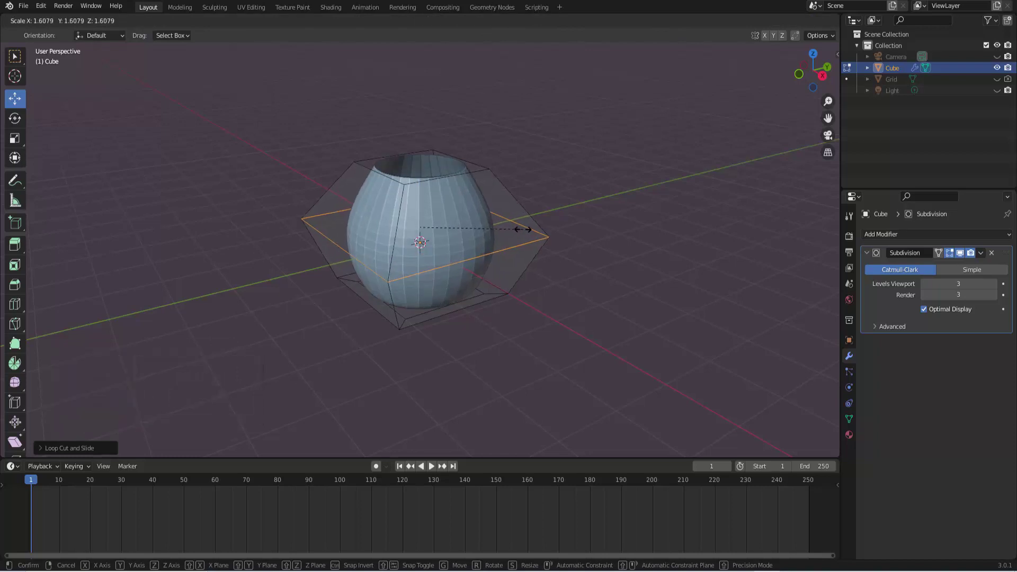
click(522, 229)
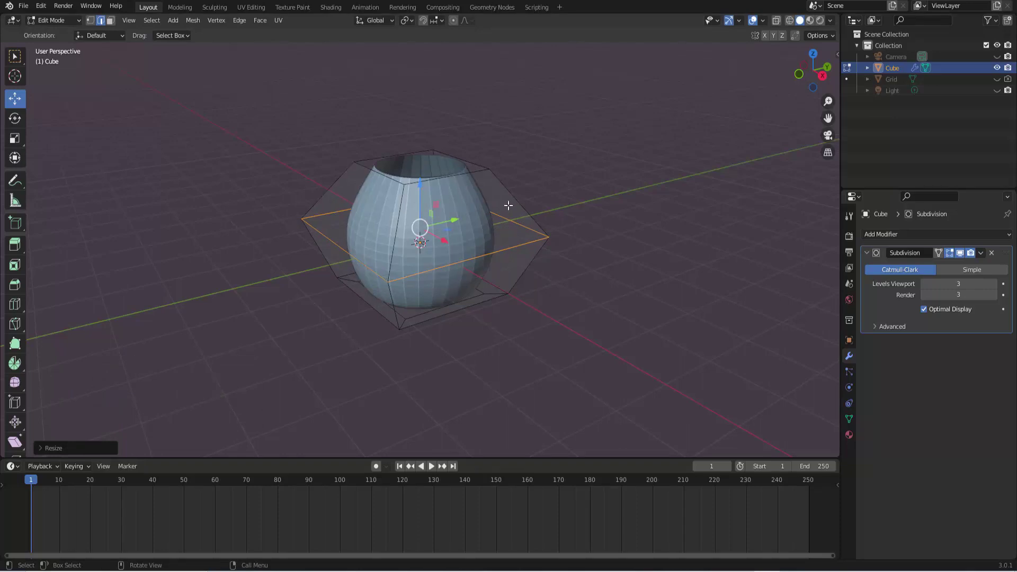
key(ctrl+r)
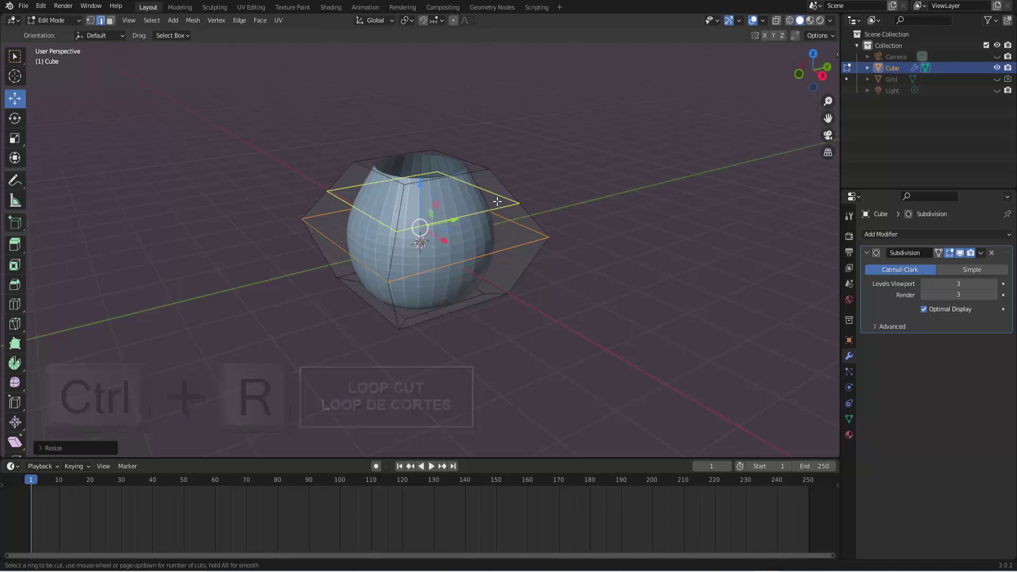
Shrink a new loop below the rim to about 0.23 for the neck, then return to Object Mode.
click(497, 201)
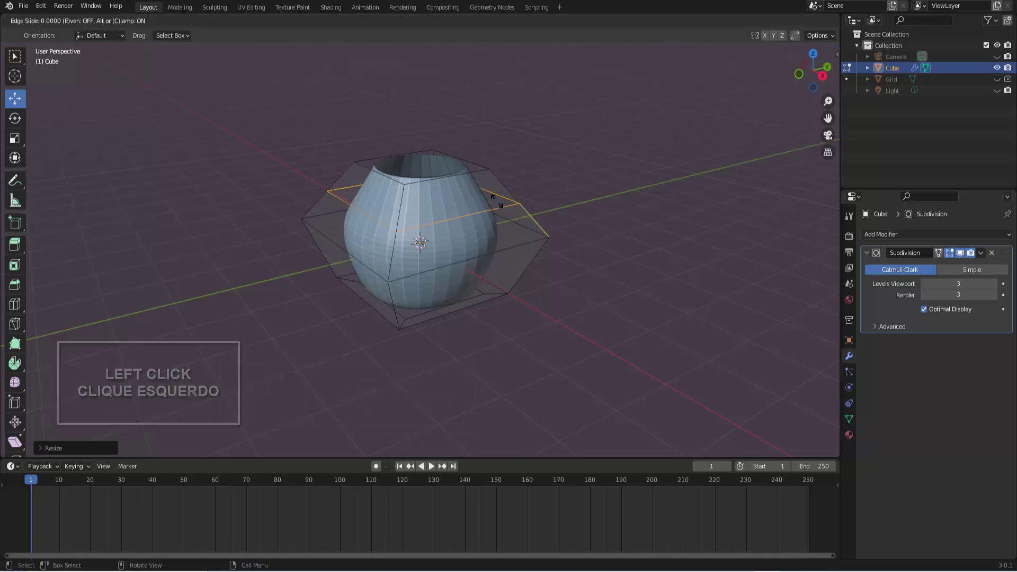
key(s)
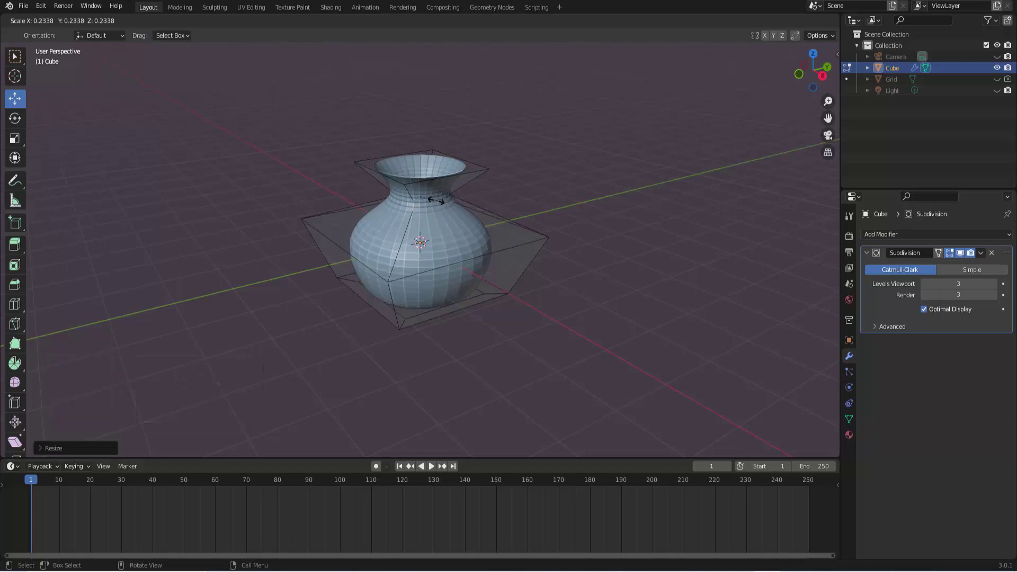
key(Escape)
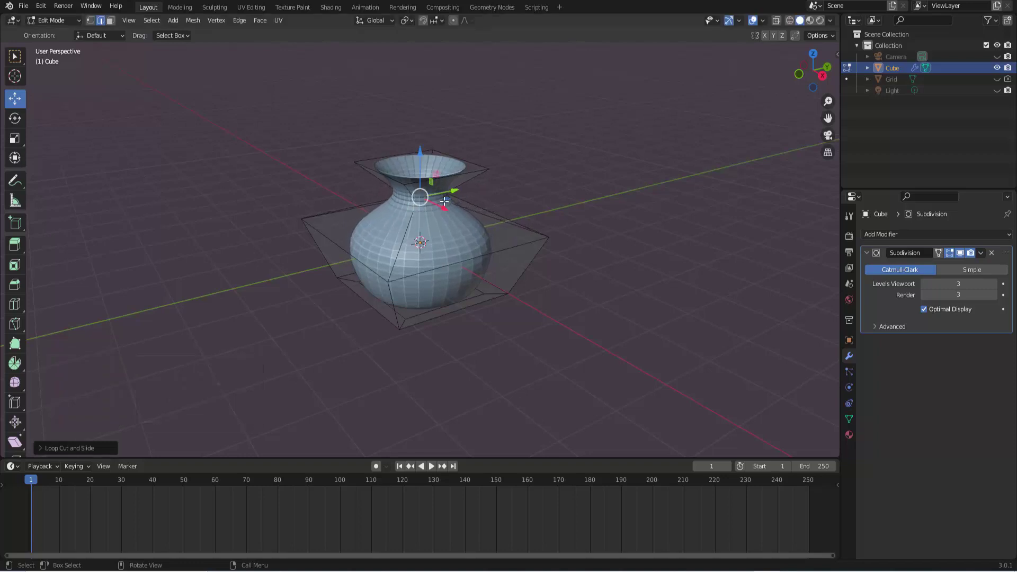
mouse_move(602, 235)
middle_down()
mouse_move(587, 223)
mouse_move(614, 229)
mouse_move(591, 219)
mouse_move(596, 246)
mouse_move(588, 238)
middle_up()
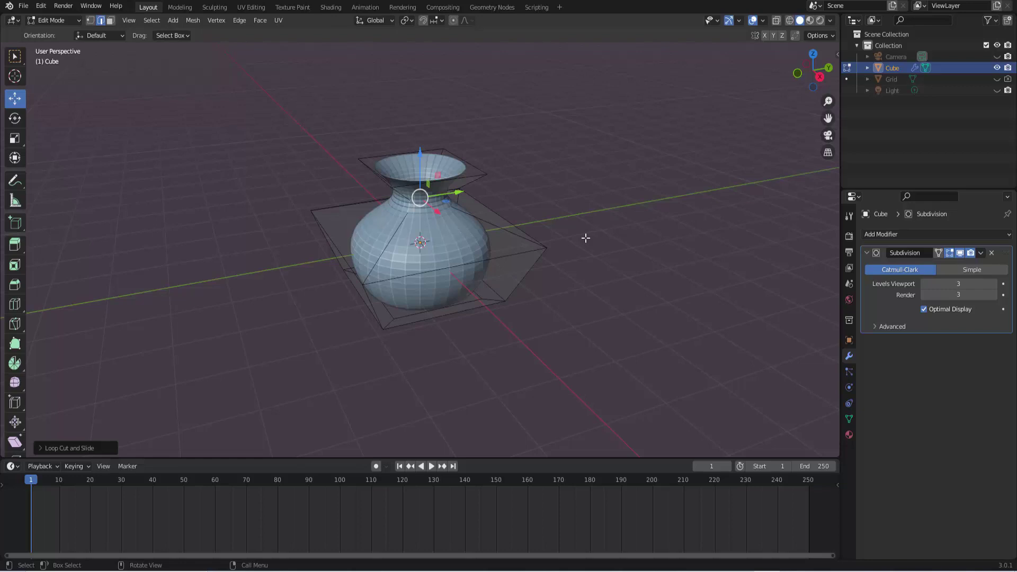
click(45, 22)
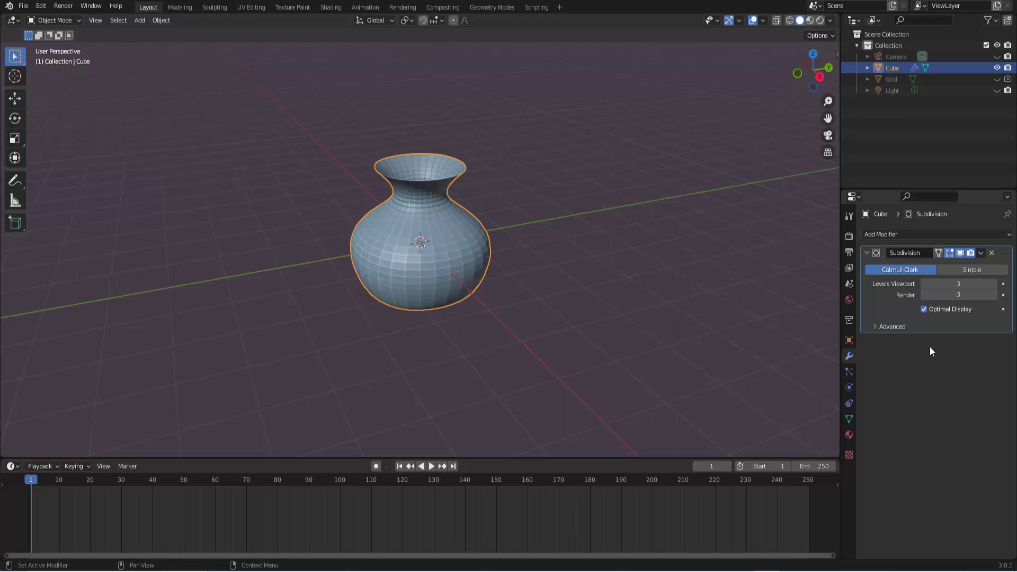
Apply the Subdivision Surface modifier from its dropdown menu.
click(980, 252)
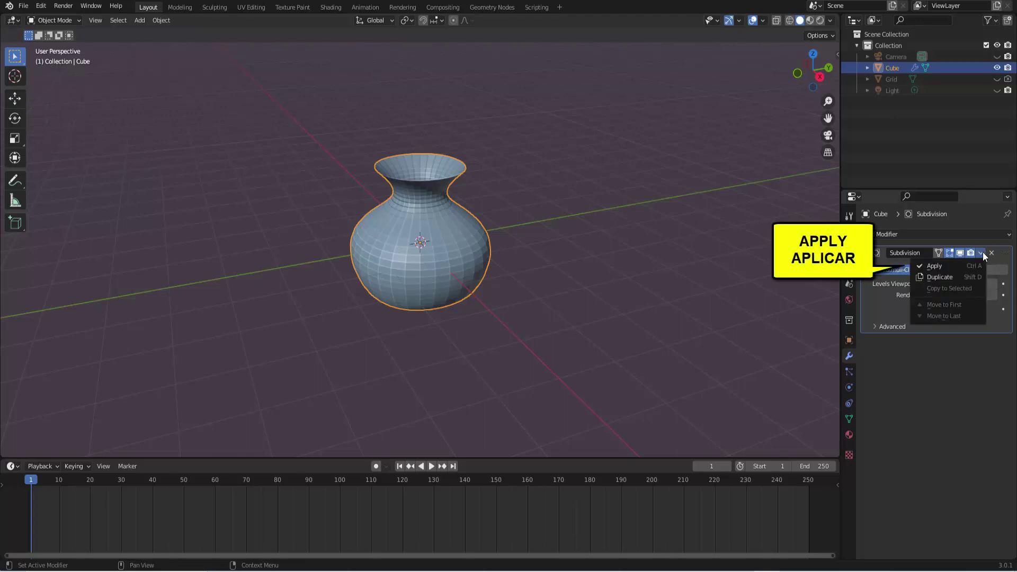
click(935, 265)
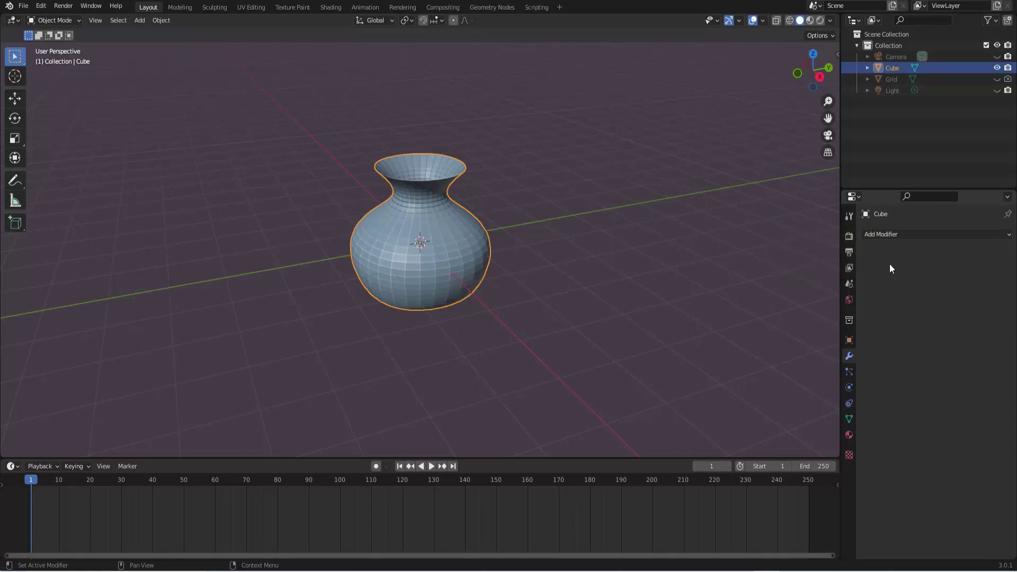
scroll(561, 265, up, 1)
scroll(560, 265, up, 1)
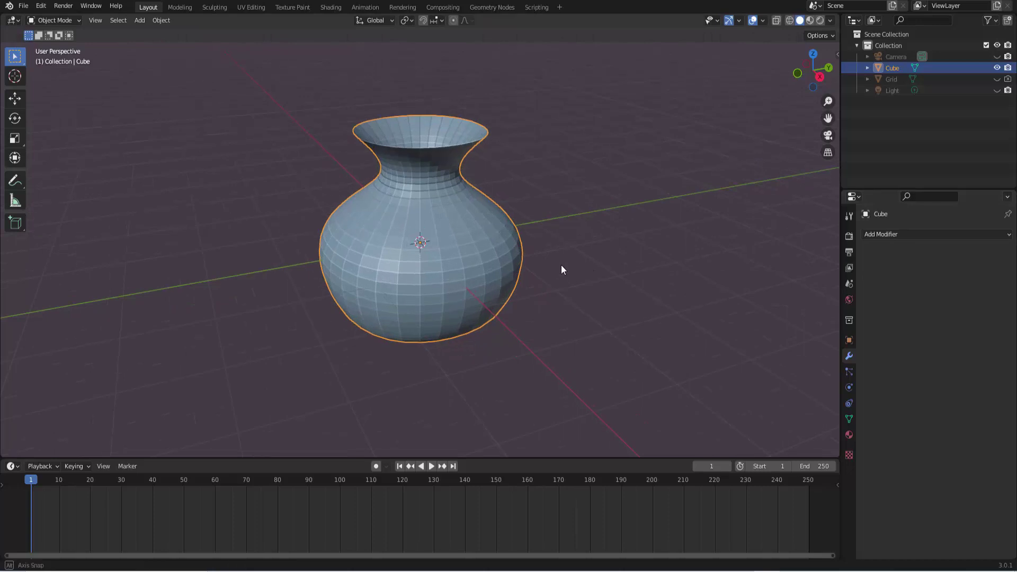
middle_drag(560, 265, 545, 267)
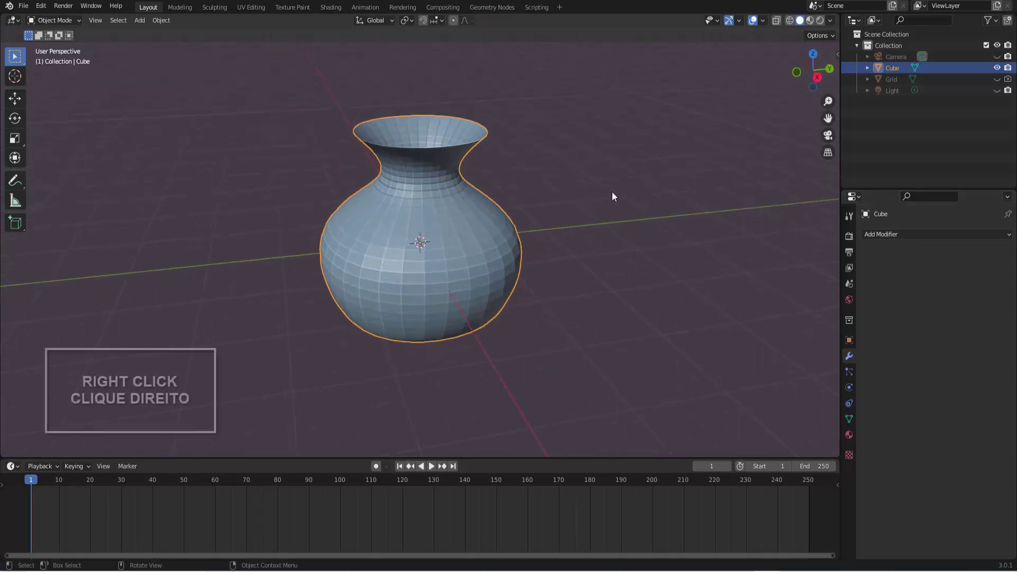
Apply Shade Smooth to the vase from the right-click Object context menu.
right_click(656, 160)
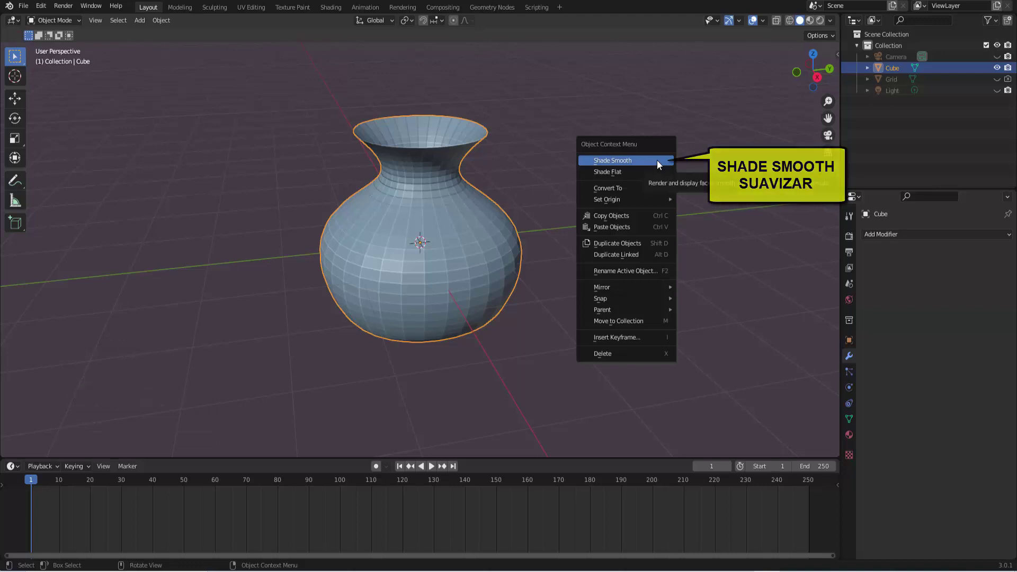
click(656, 160)
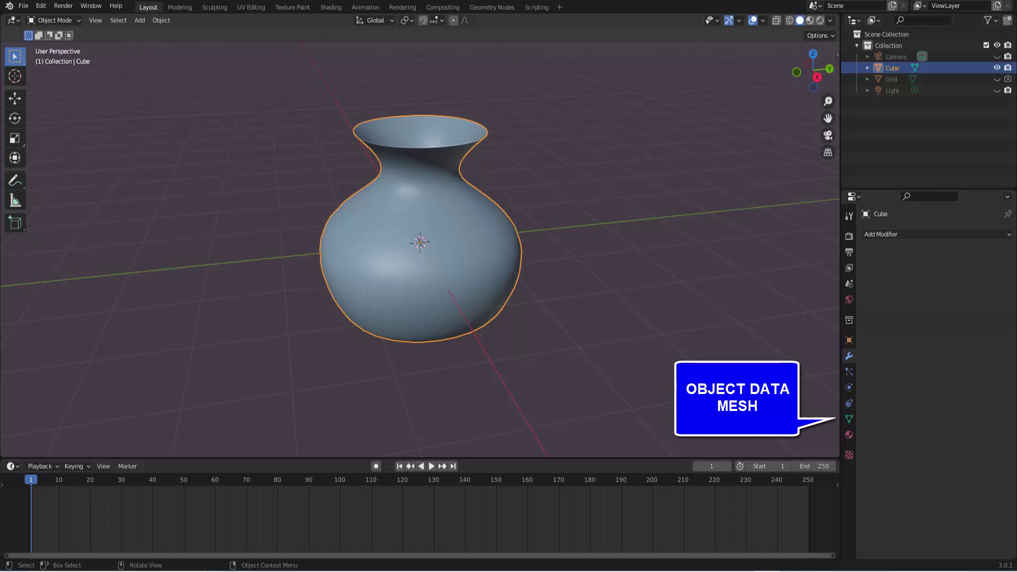
Enable Auto Smooth at 30° under Normals in the vase's Object Data properties.
click(849, 419)
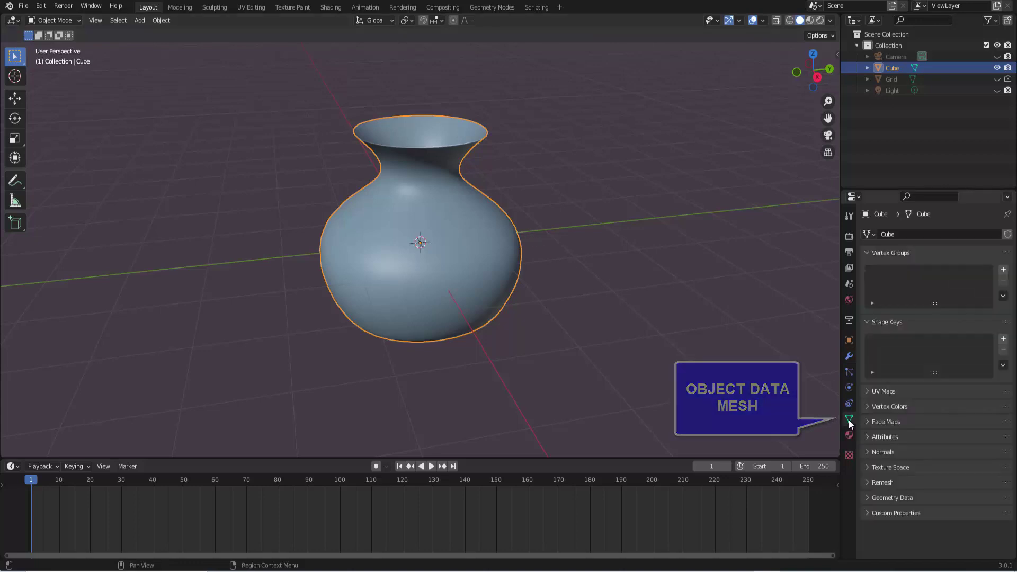
click(869, 451)
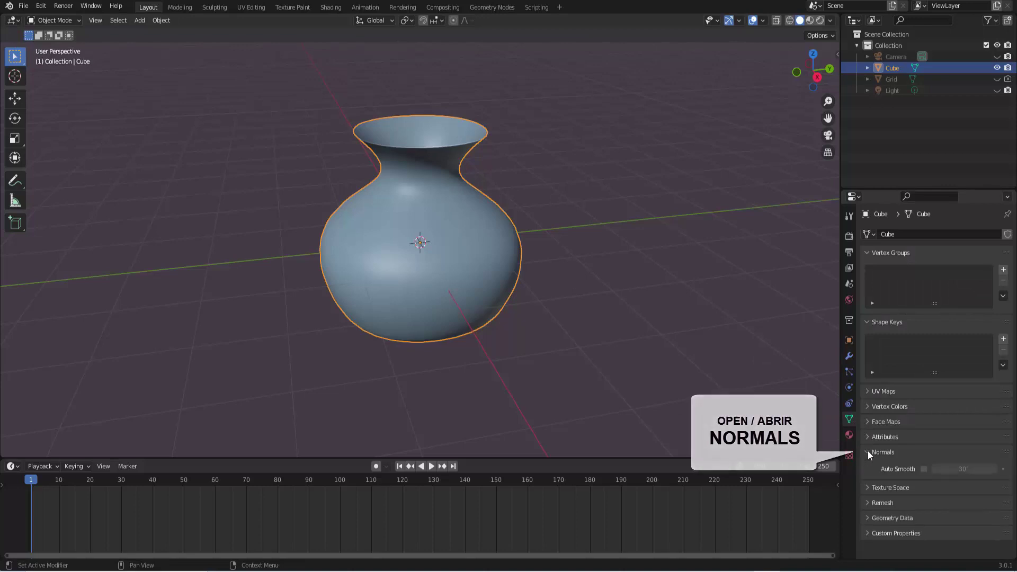
click(923, 469)
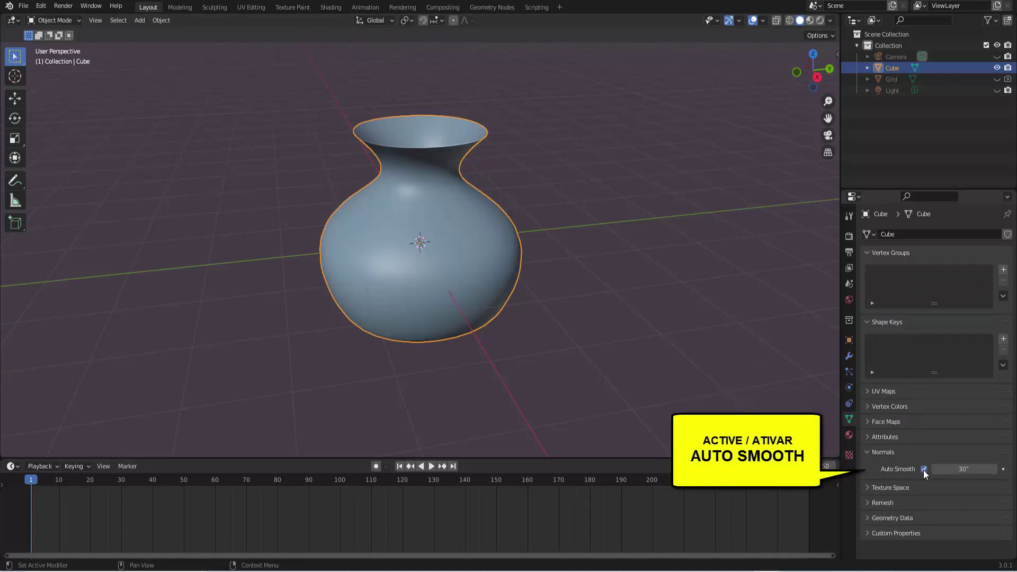
middle_drag(673, 289, 634, 307)
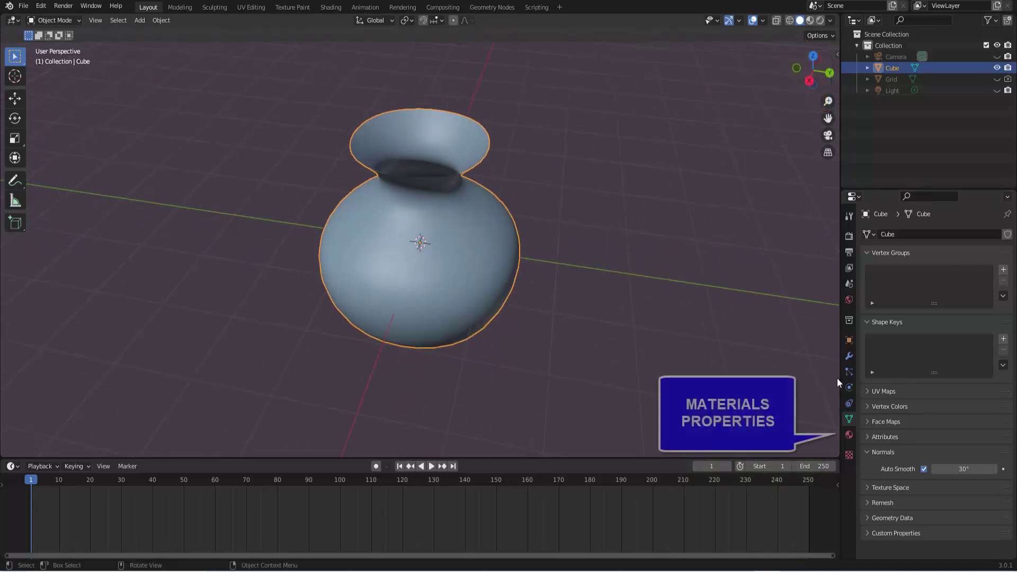
Show the vase's default Principled BSDF material and preview it in Material Preview shading.
click(849, 433)
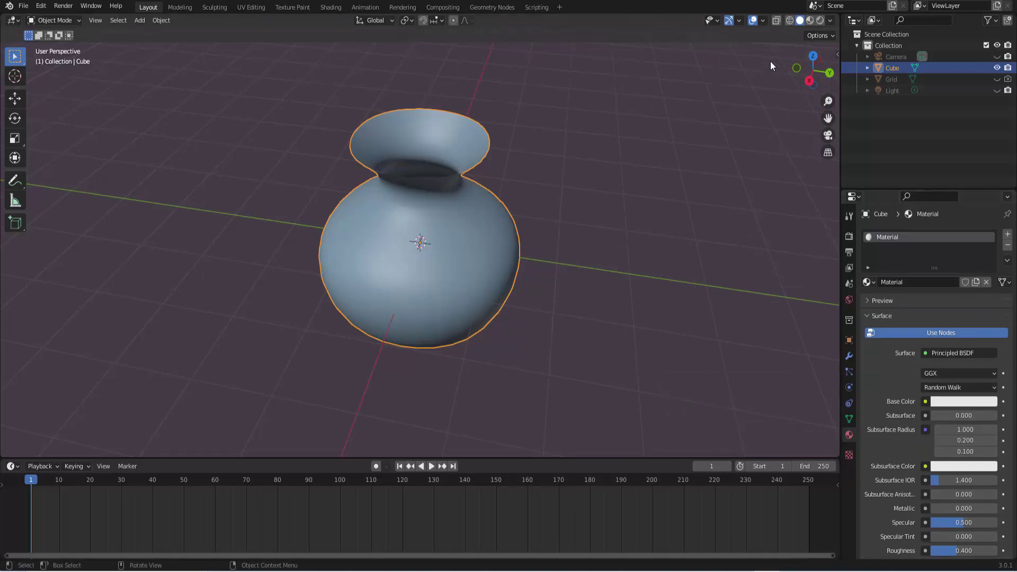
click(808, 22)
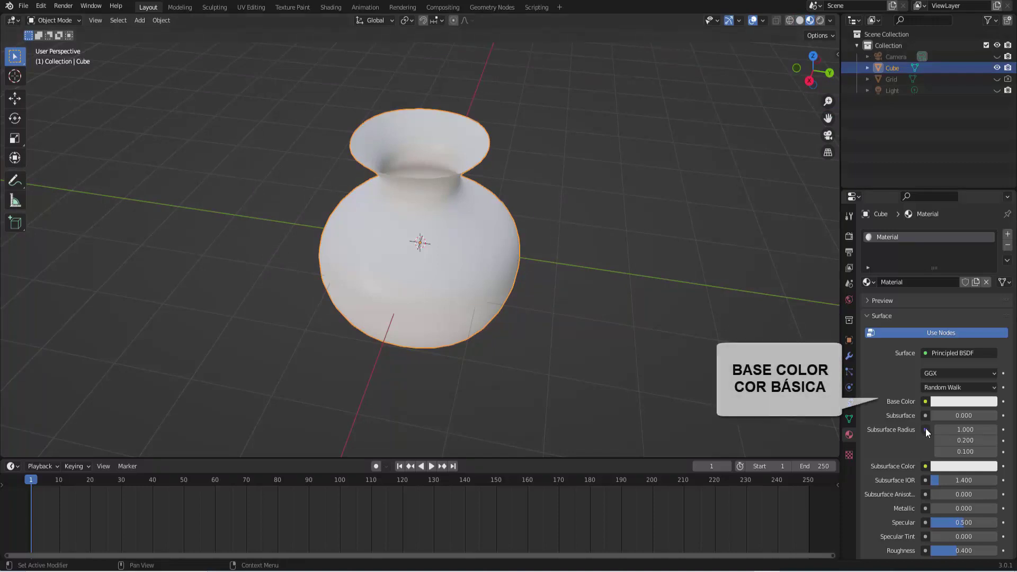
Set the Principled BSDF base colour to orange-red and roughness to 0.000.
click(957, 402)
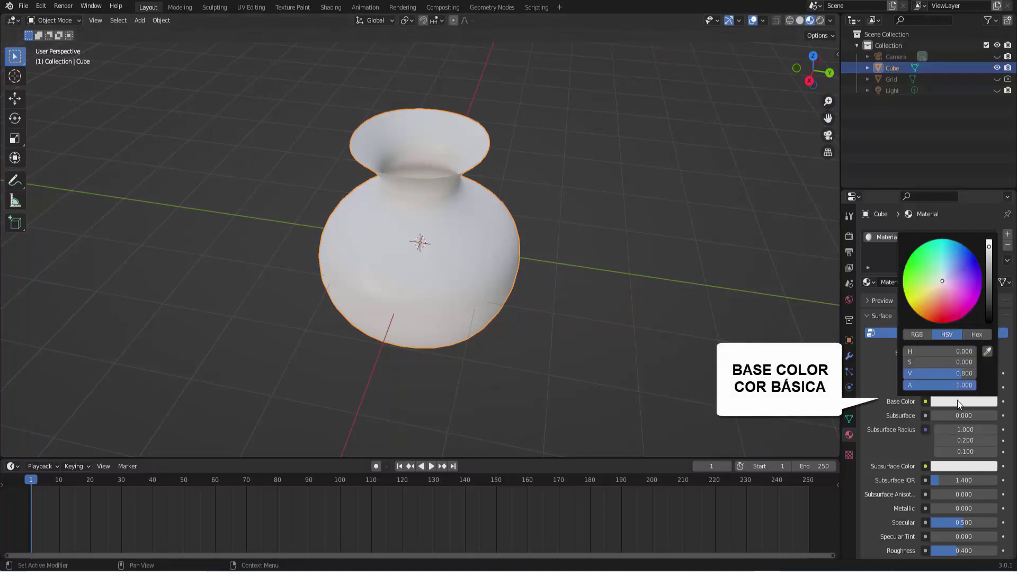
click(933, 315)
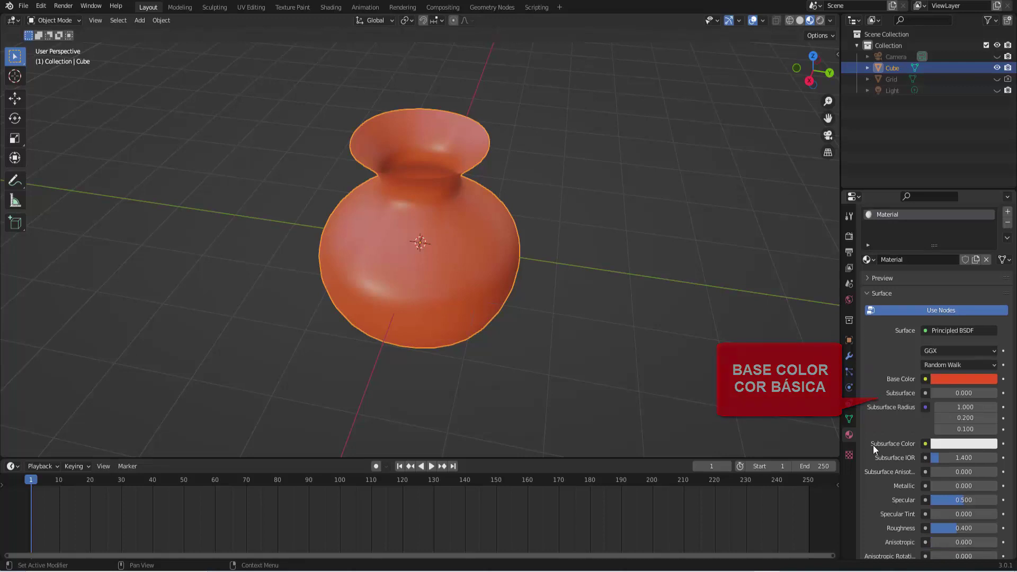
scroll(873, 444, down, 2)
scroll(943, 496, down, 2)
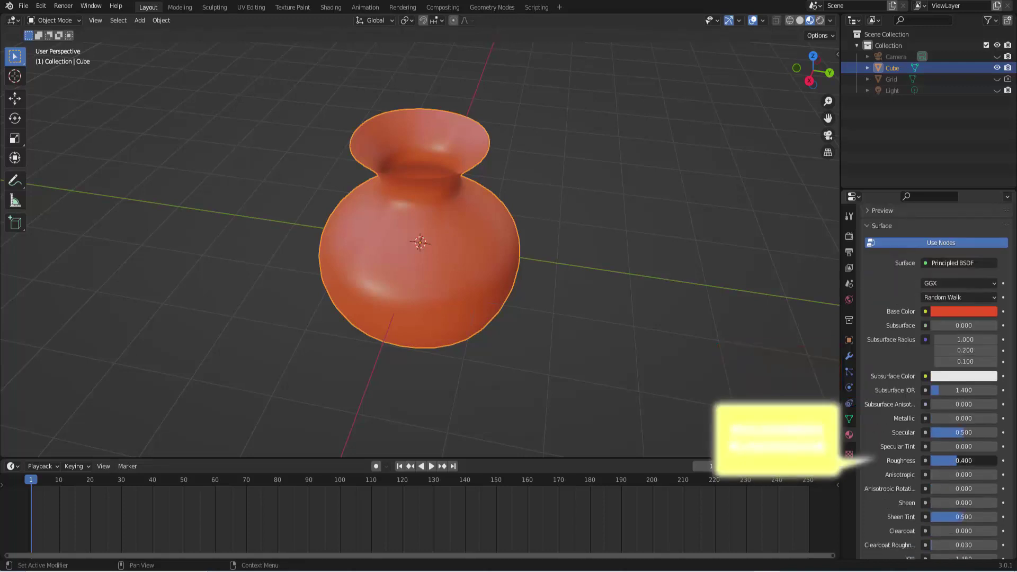
drag(957, 463, 901, 461)
mouse_move(688, 375)
middle_down()
mouse_move(682, 349)
mouse_move(630, 369)
mouse_move(672, 375)
mouse_move(646, 358)
middle_up()
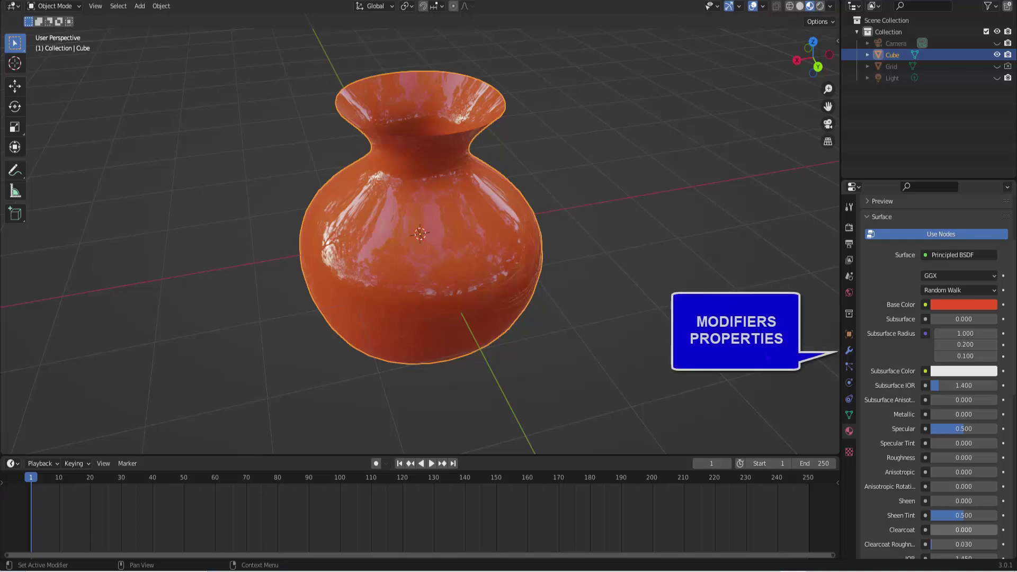
Add a Solidify modifier to the vase with 0.08 m thickness.
click(848, 350)
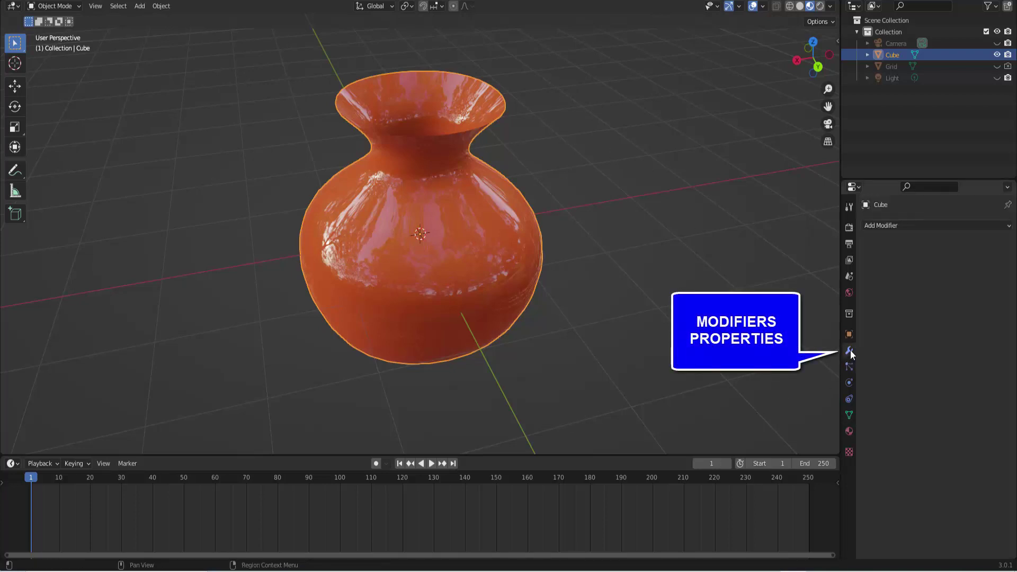
click(903, 227)
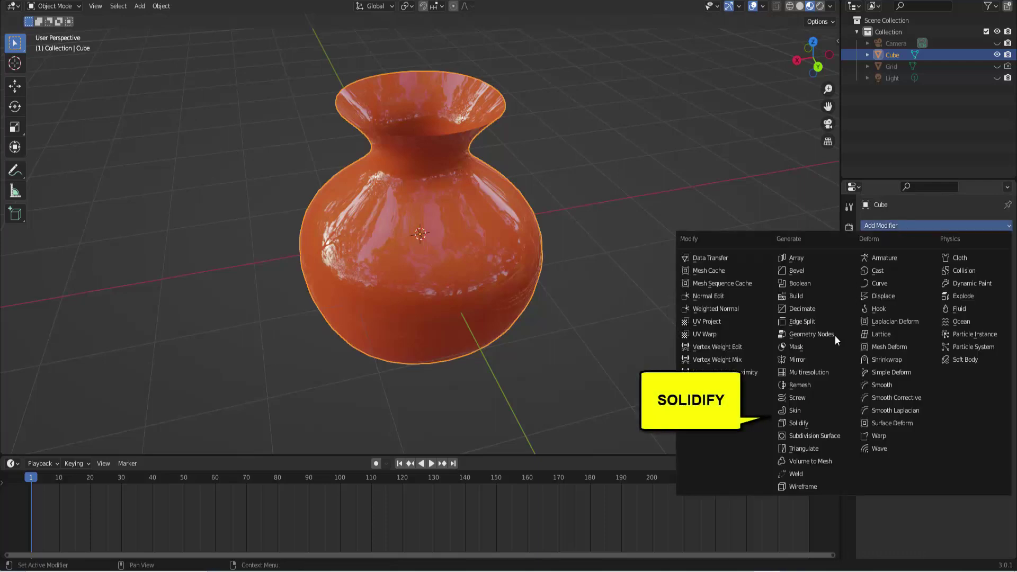
click(809, 422)
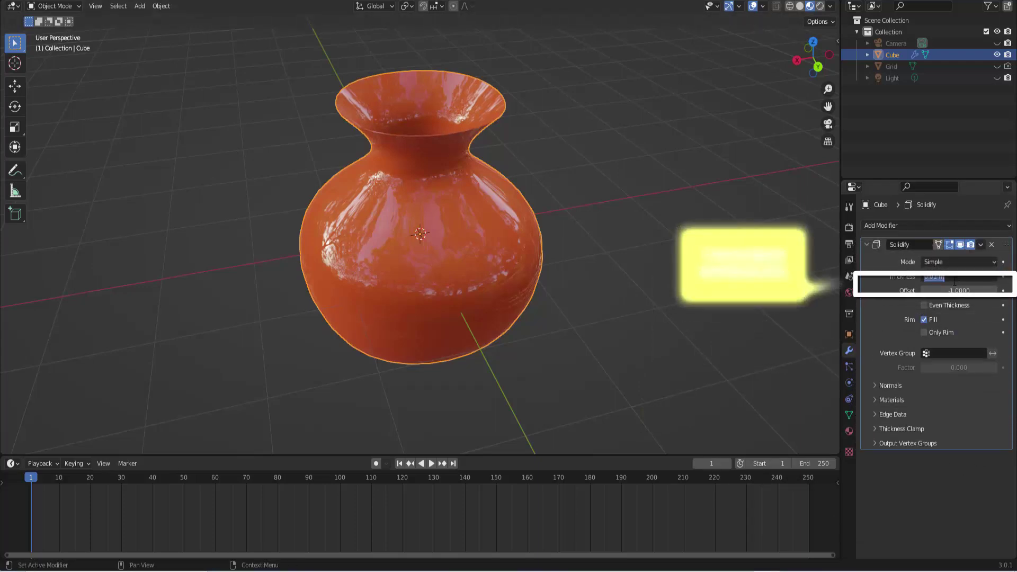
text(0.)
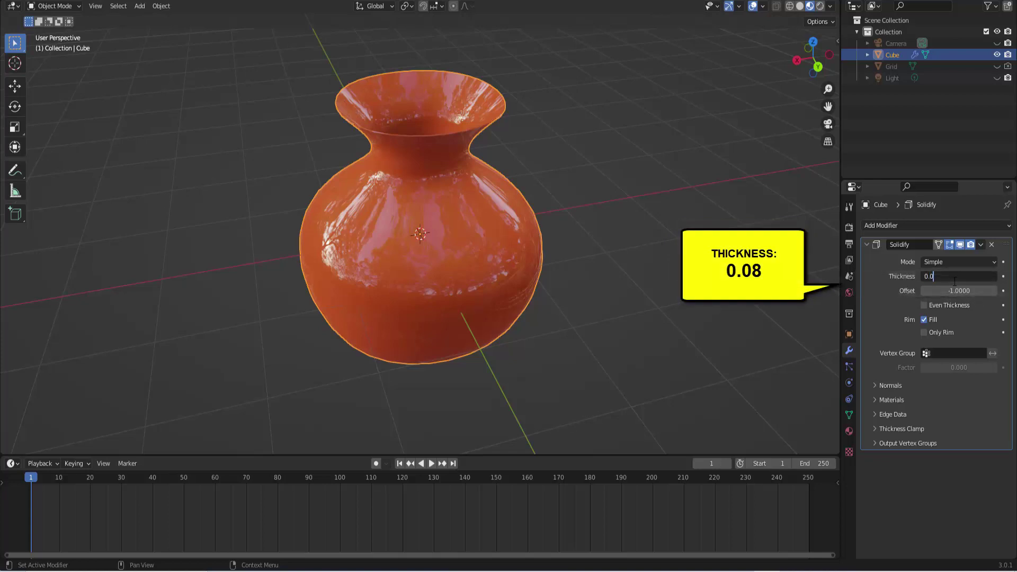
text(8 m)
key(Return)
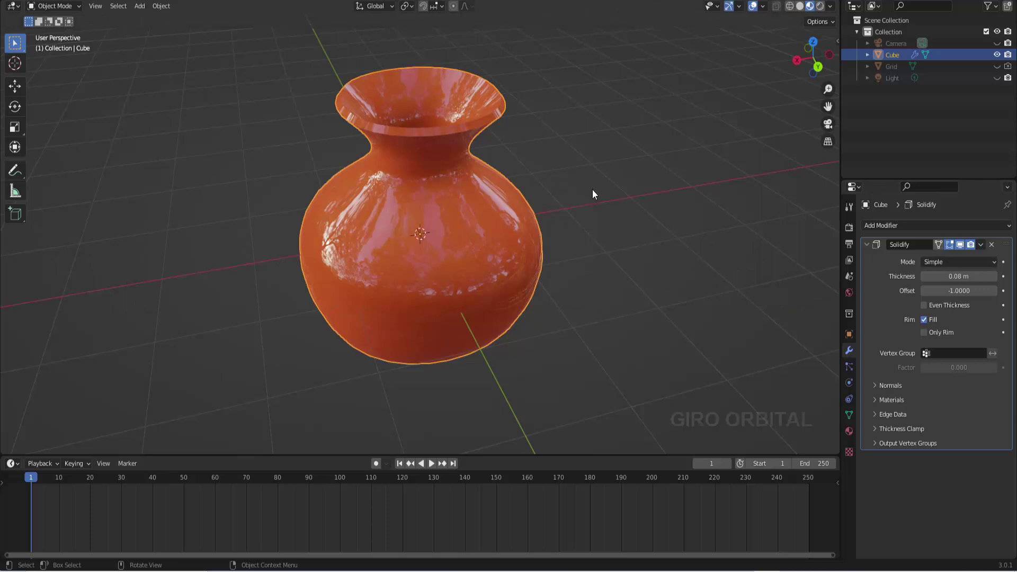
Orbit the view to look down at the thickened flared rim.
mouse_move(592, 189)
middle_down()
mouse_move(532, 205)
mouse_move(596, 190)
mouse_move(589, 218)
mouse_move(558, 193)
mouse_move(576, 181)
mouse_move(520, 202)
mouse_move(596, 209)
middle_up()
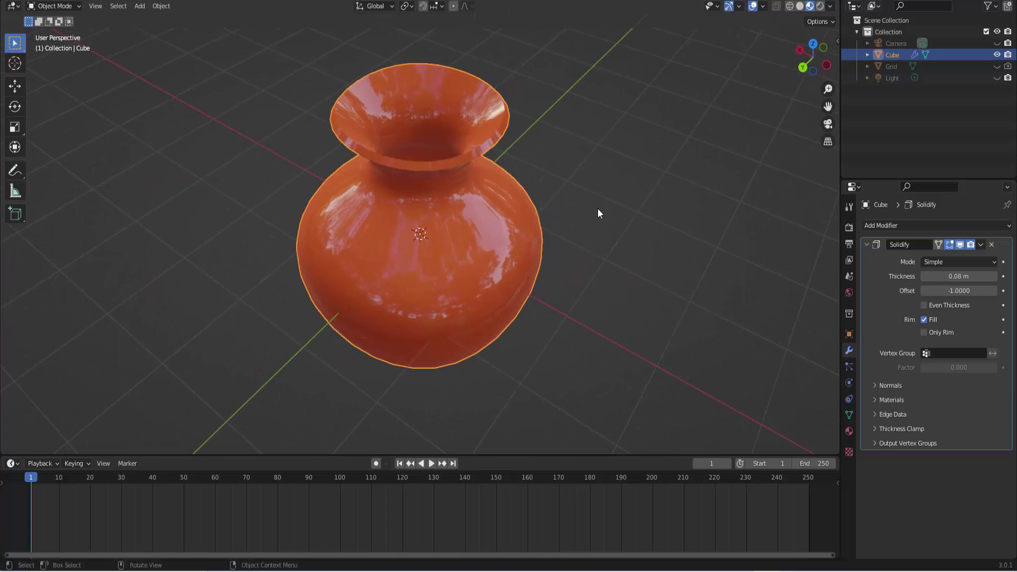